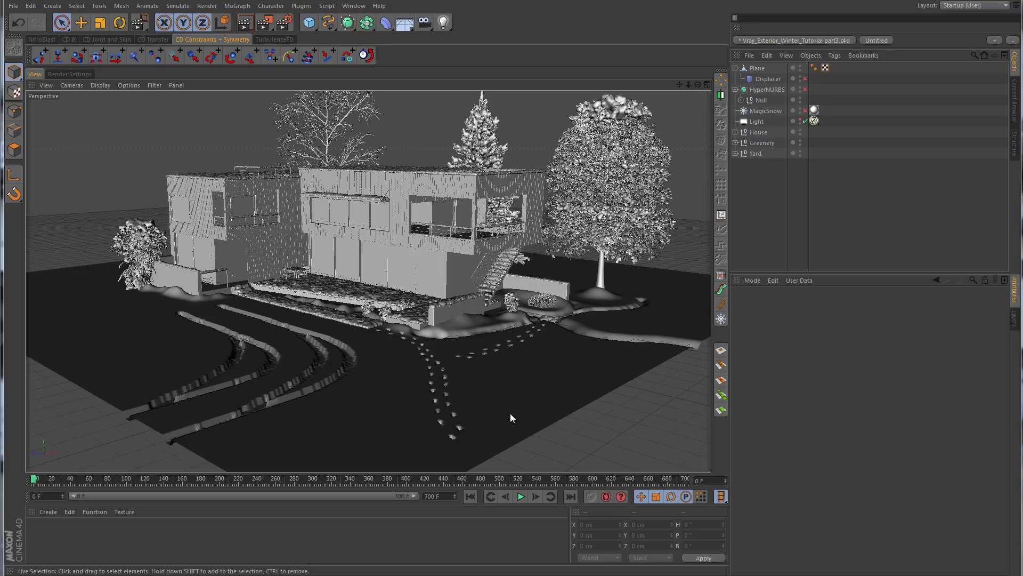
pyautogui.click(758, 67)
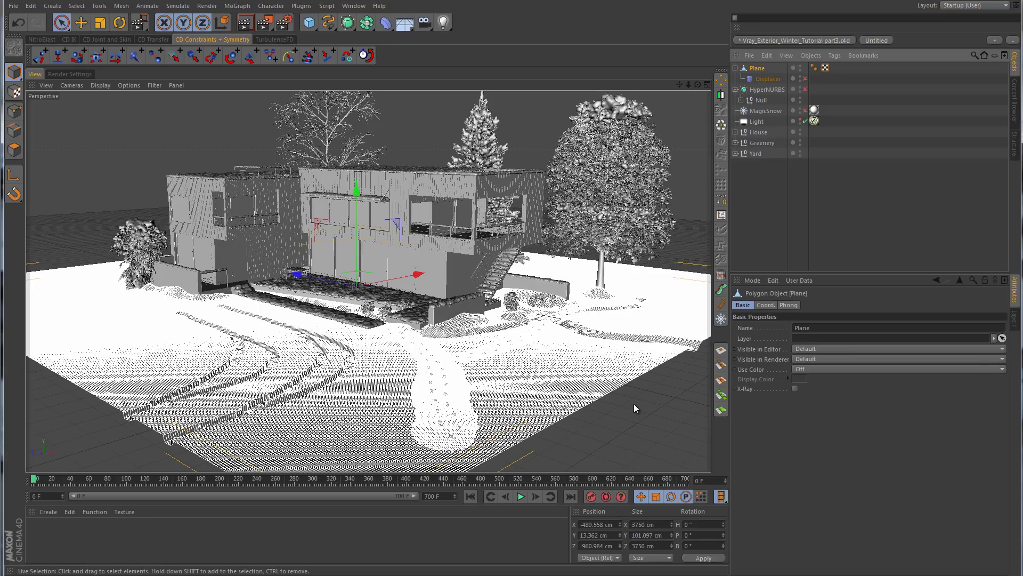
pyautogui.click(309, 22)
pyautogui.click(406, 60)
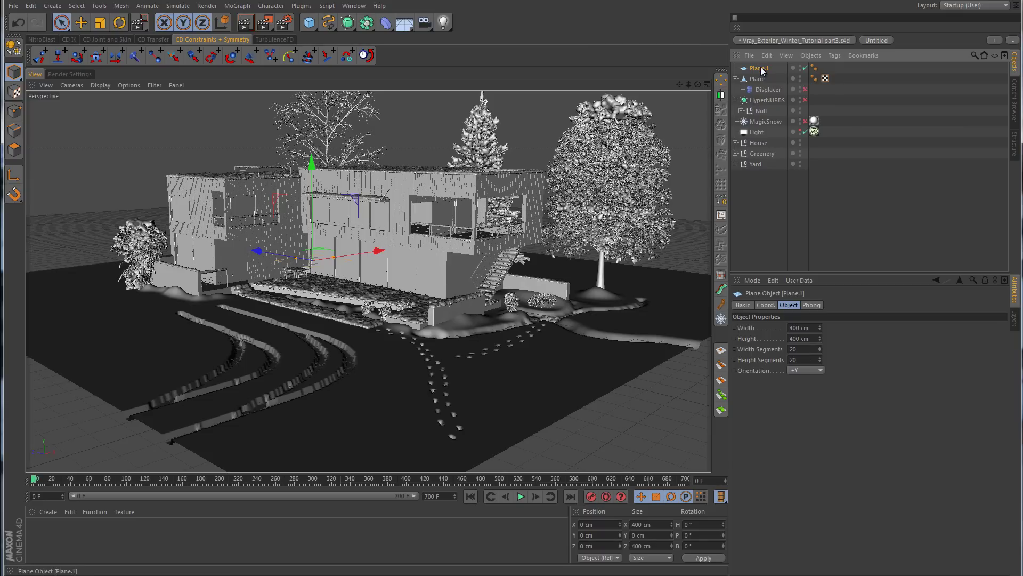
pyautogui.press('Delete')
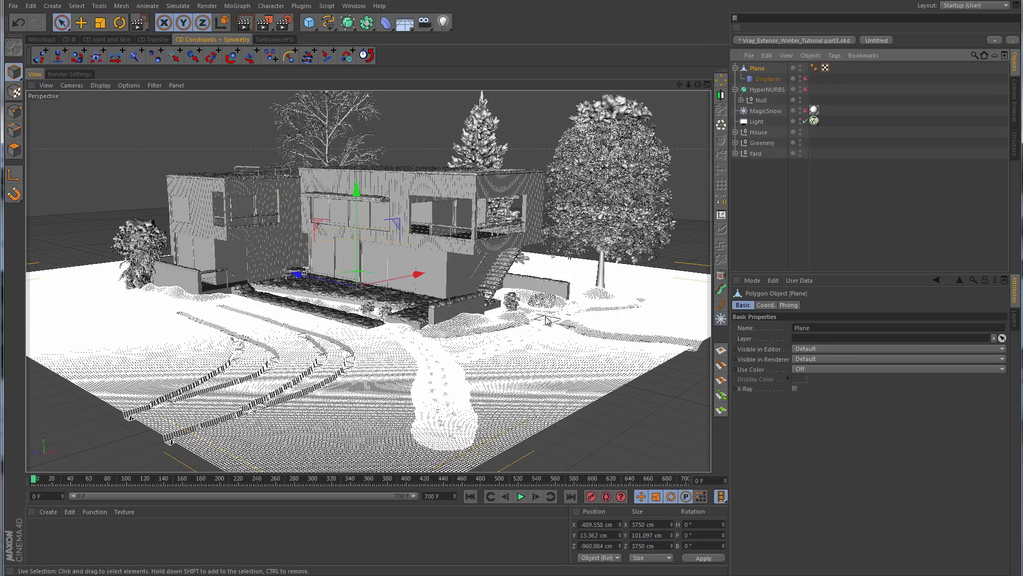
# Examine the snow ground's mesh density and shape around the tyre tracks, footprints, snow banks and tree.
pyautogui.keyDown('alt'); pyautogui.moveTo(568, 296); pyautogui.dragTo(563, 343); pyautogui.keyUp('alt')
pyautogui.scroll(10, 563, 343)
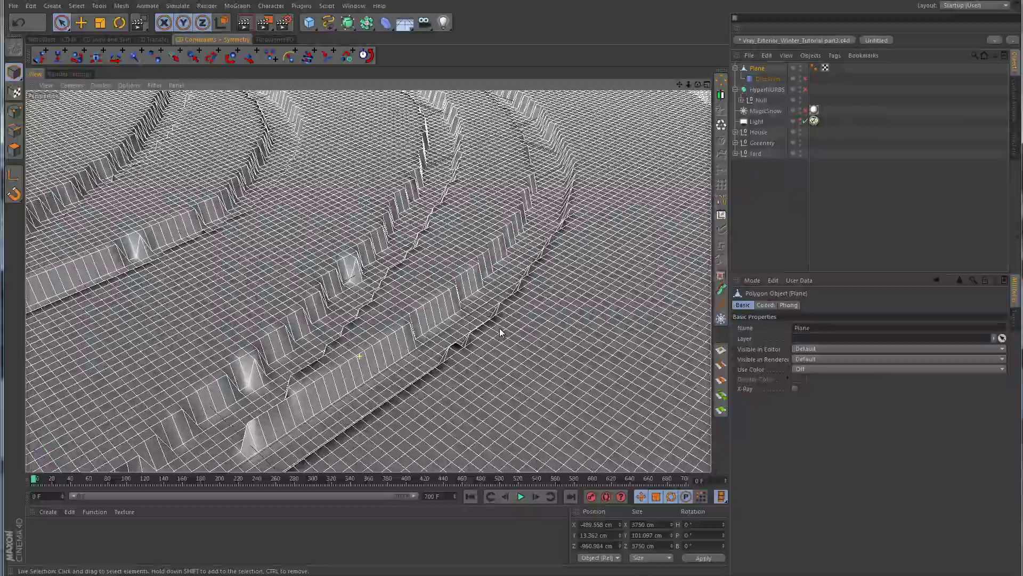
pyautogui.scroll(-10, 500, 331)
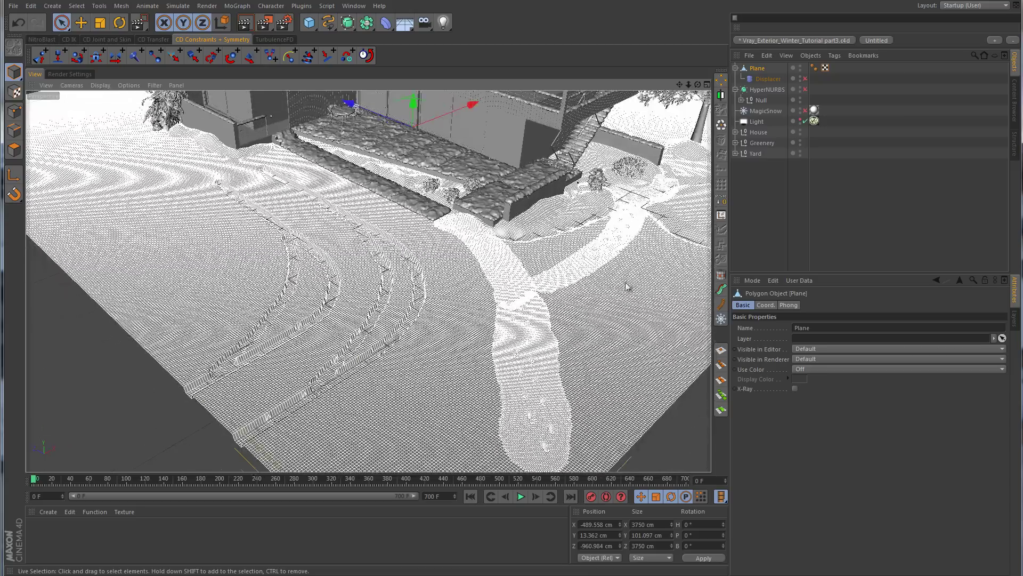
pyautogui.keyDown('alt'); pyautogui.moveTo(630, 278); pyautogui.dragTo(401, 384); pyautogui.keyUp('alt')
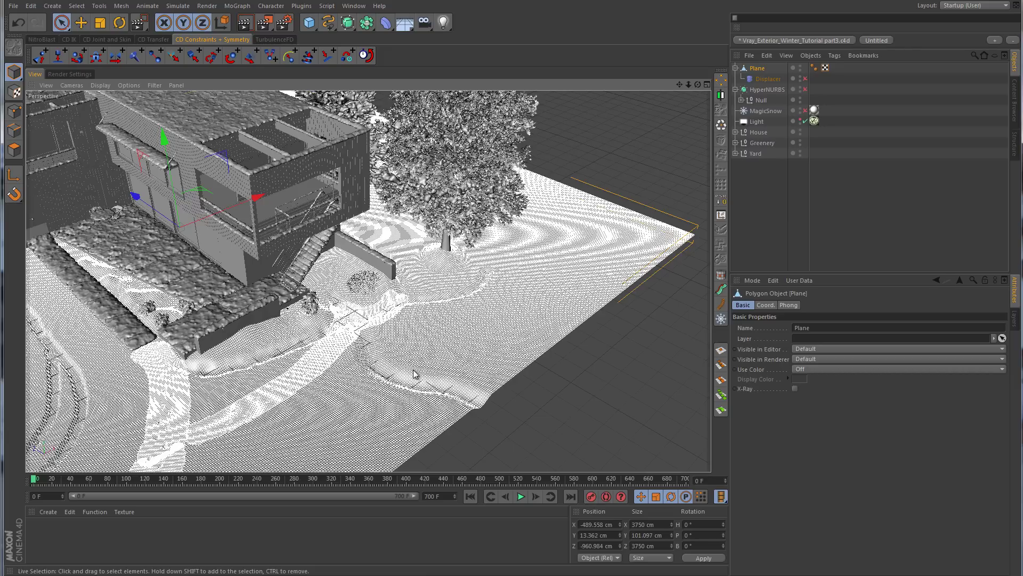
pyautogui.click(962, 215)
pyautogui.keyDown('alt'); pyautogui.moveTo(494, 290); pyautogui.dragTo(586, 261); pyautogui.keyUp('alt')
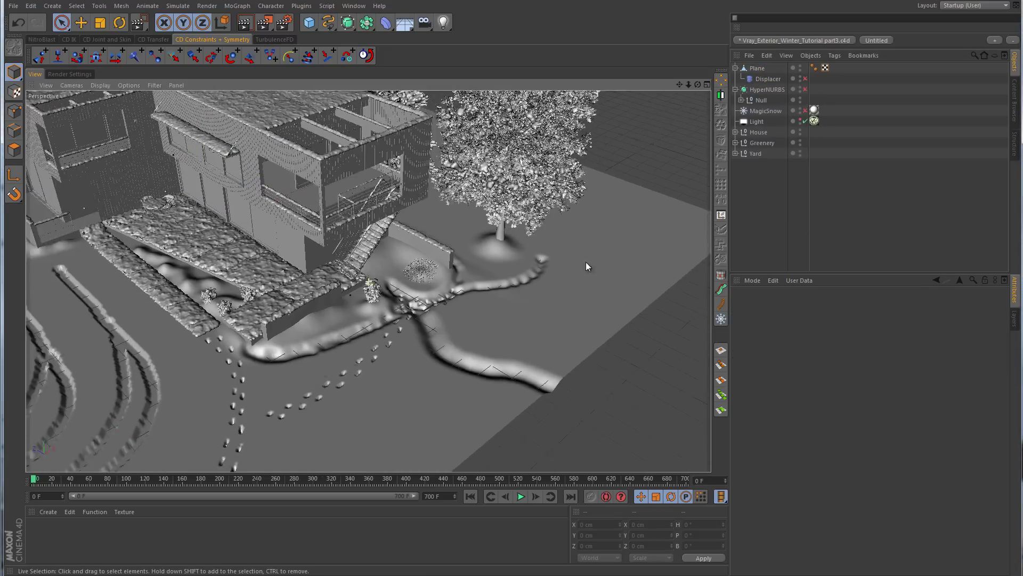
pyautogui.scroll(3, 566, 255)
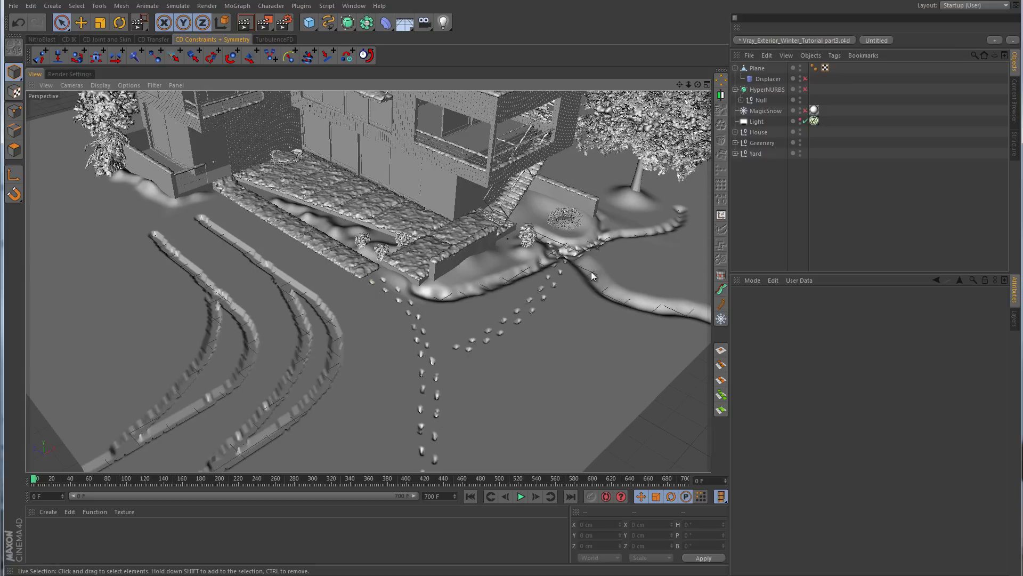
pyautogui.keyDown('alt'); pyautogui.moveTo(622, 252); pyautogui.dragTo(484, 254); pyautogui.keyUp('alt')
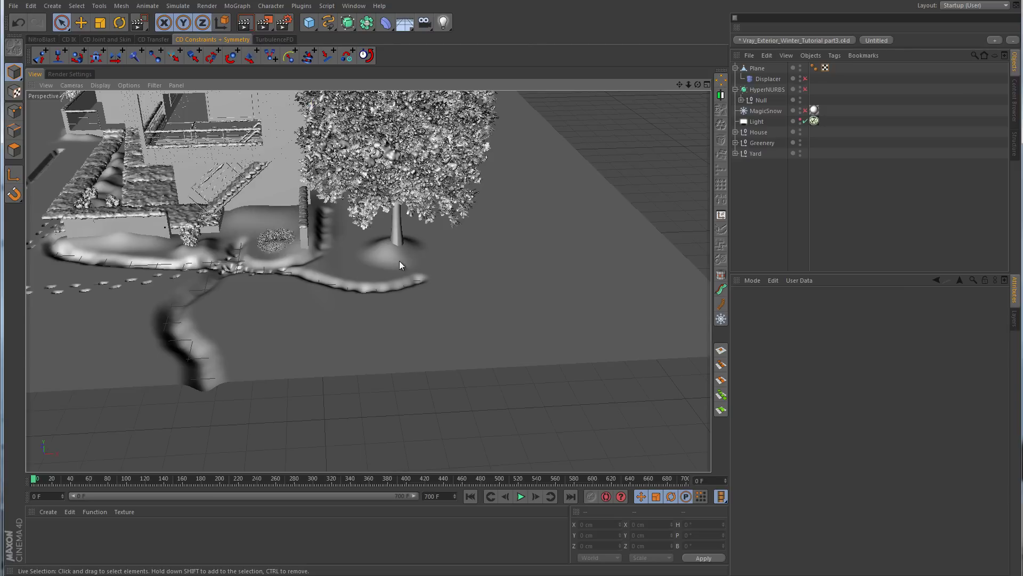
pyautogui.keyDown('alt'); pyautogui.moveTo(401, 265); pyautogui.dragTo(277, 211); pyautogui.keyUp('alt')
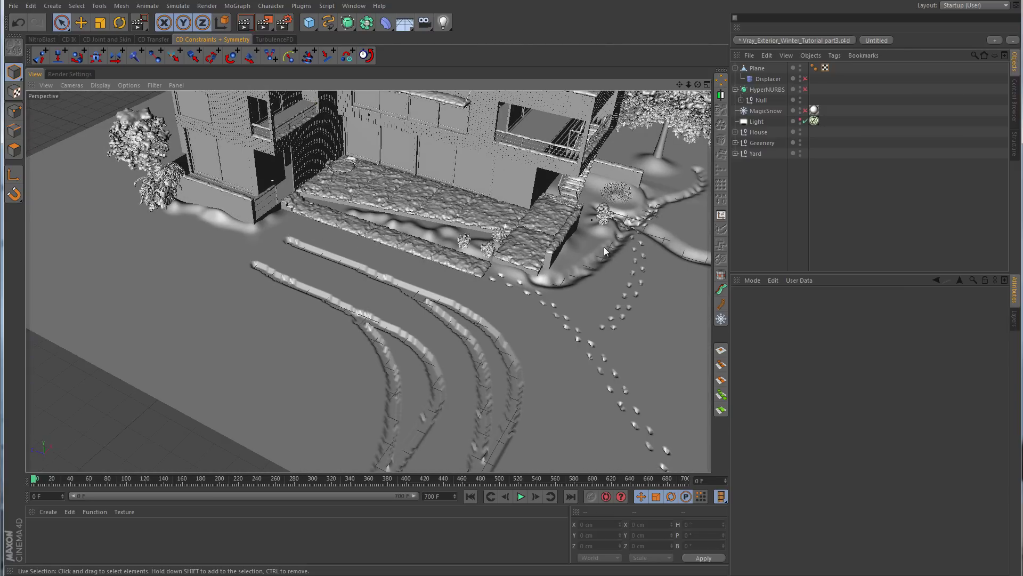
pyautogui.keyDown('alt'); pyautogui.moveTo(605, 252); pyautogui.dragTo(358, 323); pyautogui.keyUp('alt')
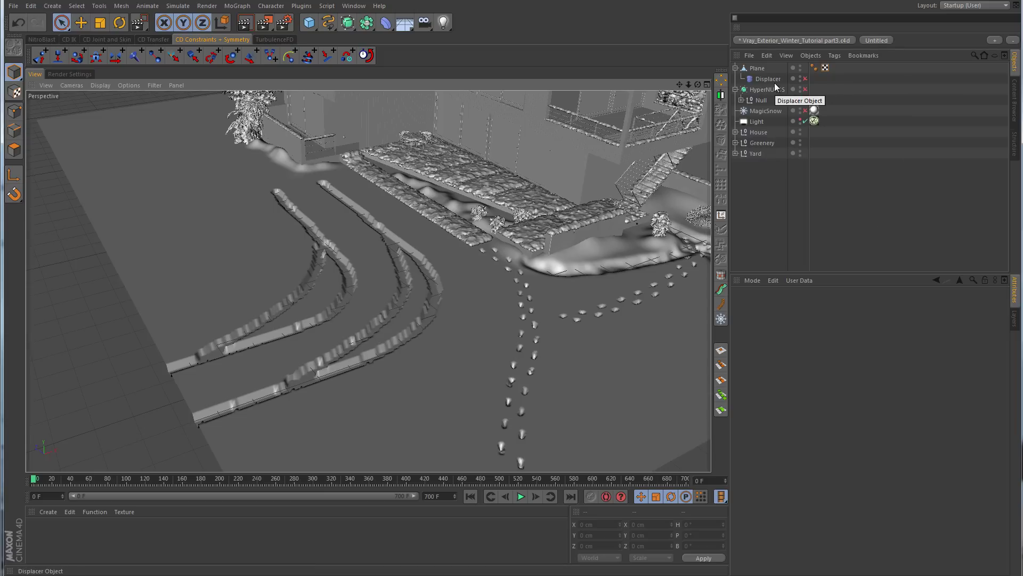
# Review the ground plane's Displacer deformer, including its object properties and the Noise shader that drives it.
pyautogui.click(386, 22)
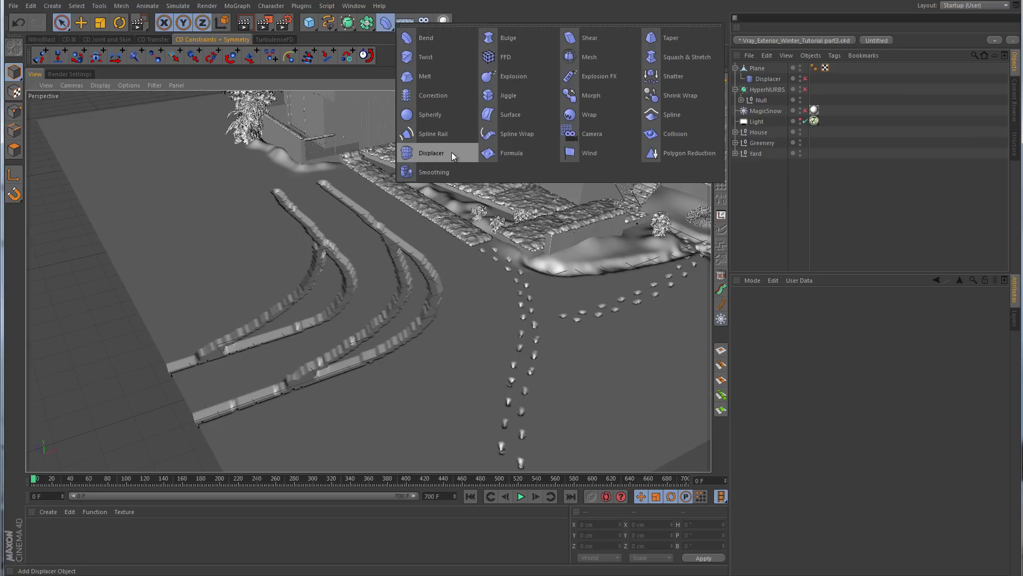
pyautogui.click(779, 219)
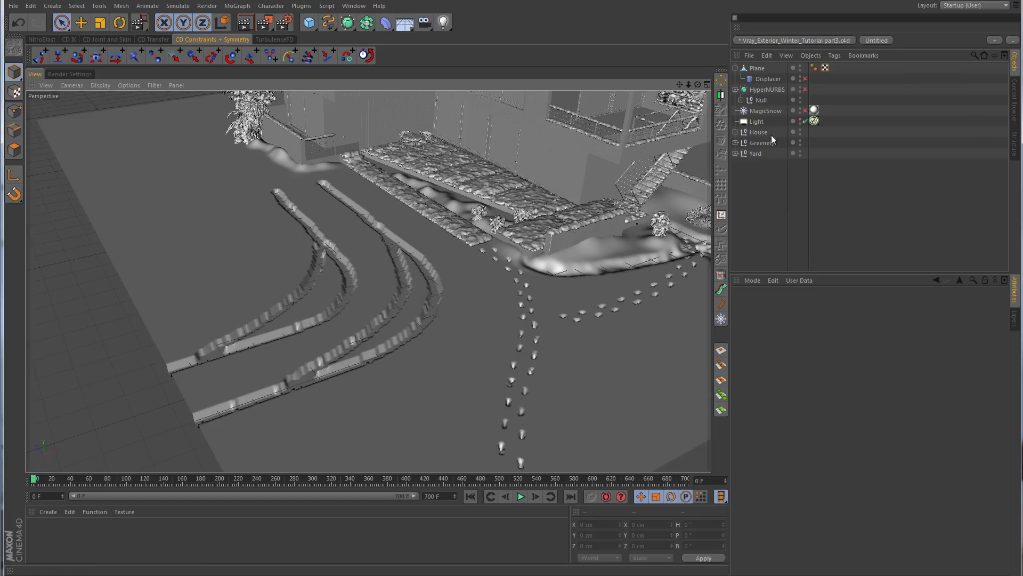
pyautogui.click(767, 78)
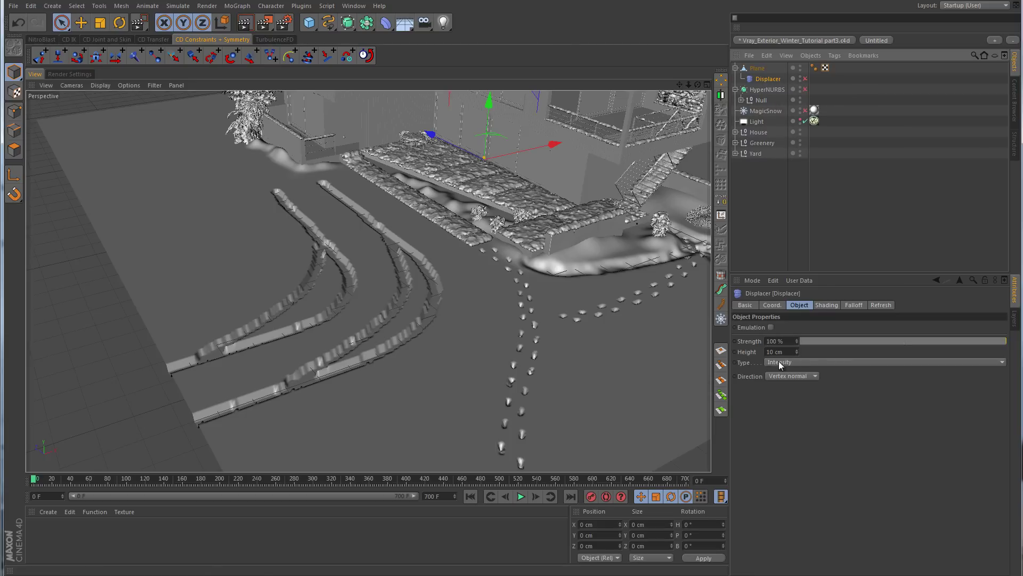
pyautogui.click(832, 305)
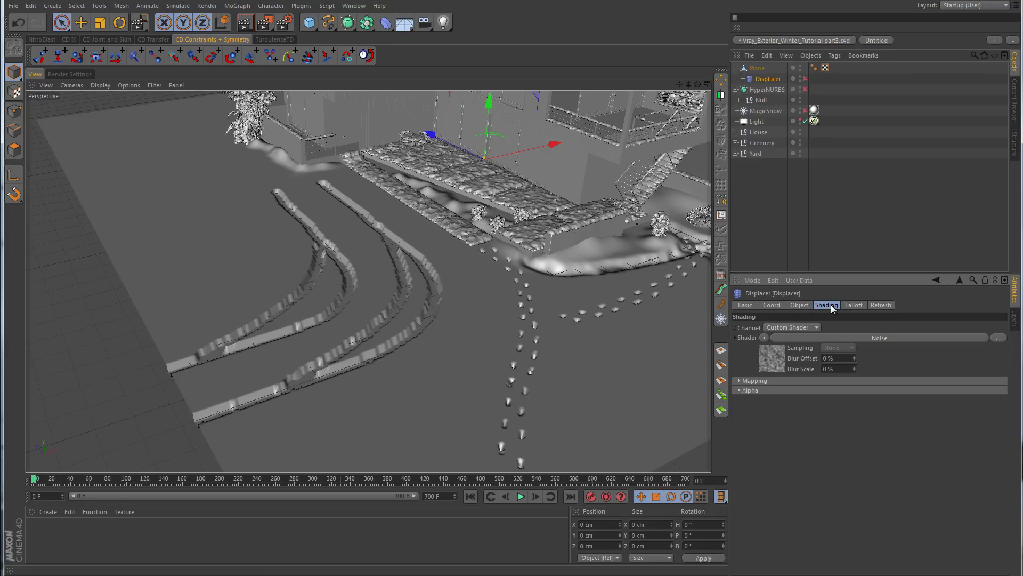
pyautogui.click(879, 338)
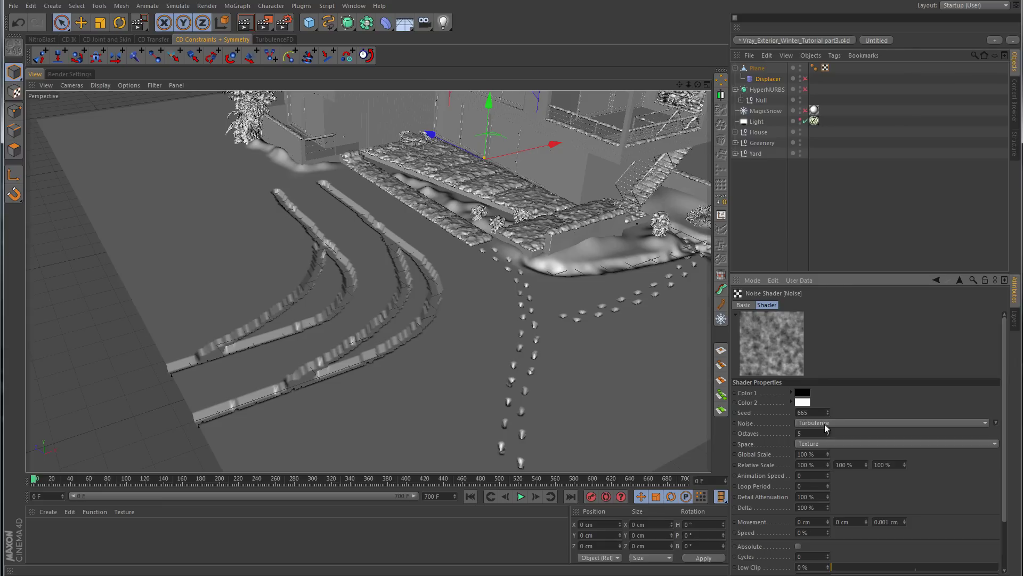
pyautogui.click(961, 280)
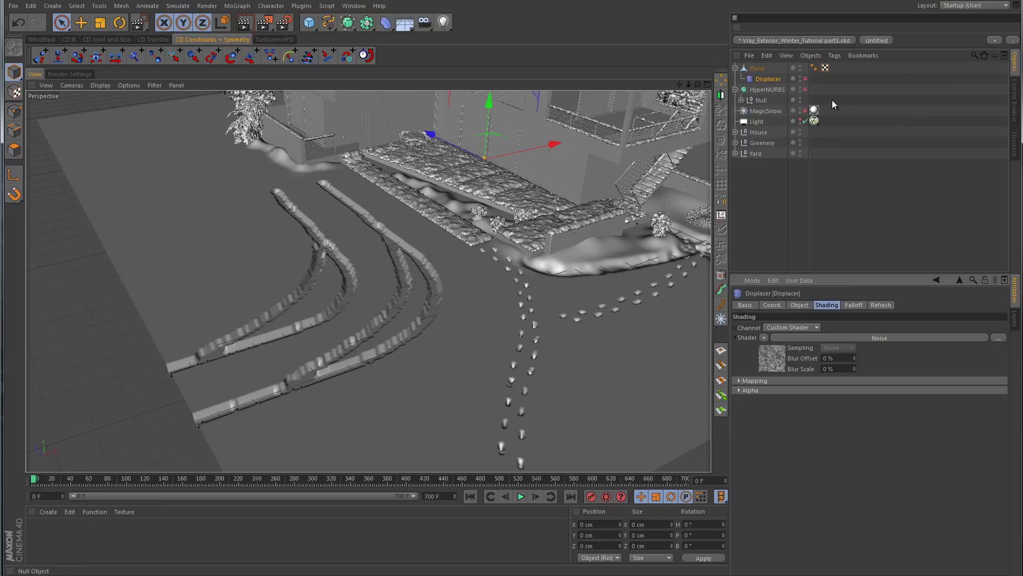
# Preview the ground plane's Displacer temporarily and check the project information for the whole scene.
pyautogui.click(805, 79)
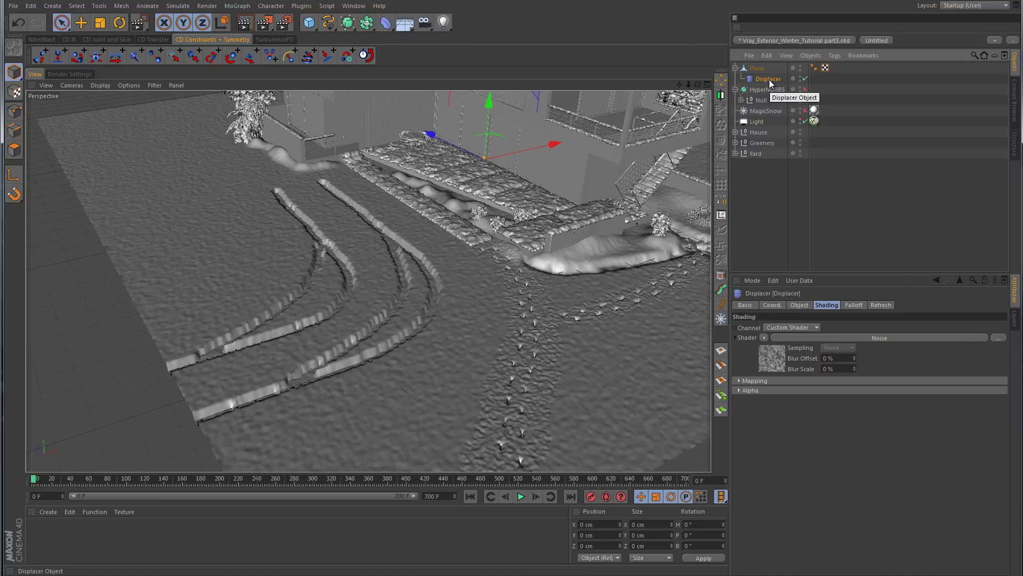
pyautogui.click(889, 216)
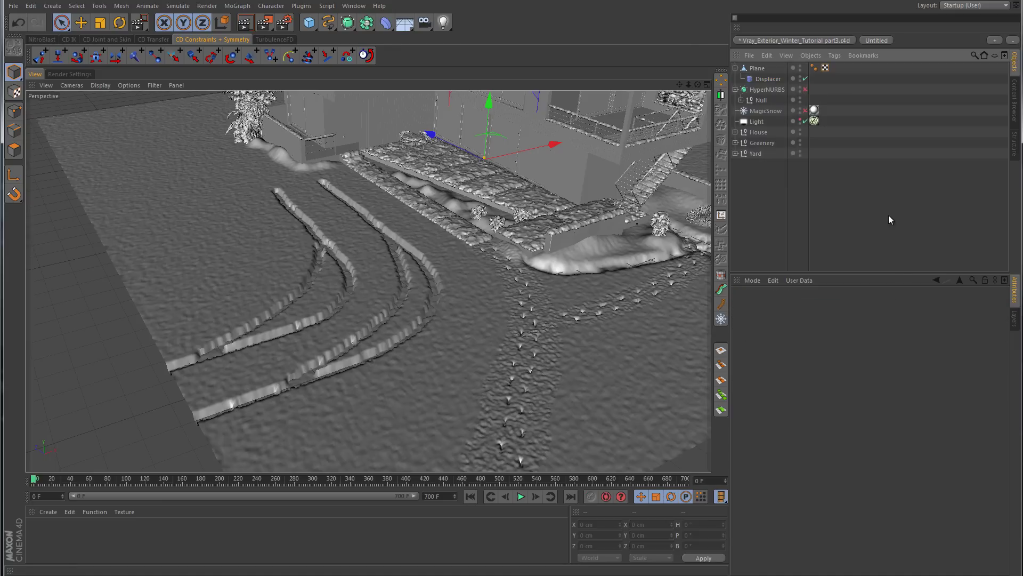
pyautogui.click(811, 55)
pyautogui.click(829, 240)
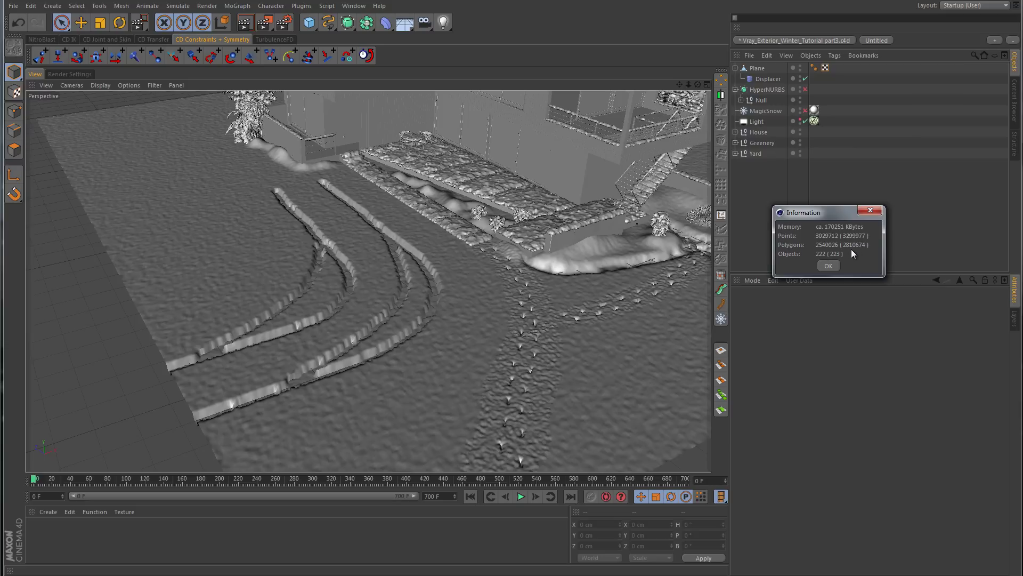
pyautogui.click(829, 266)
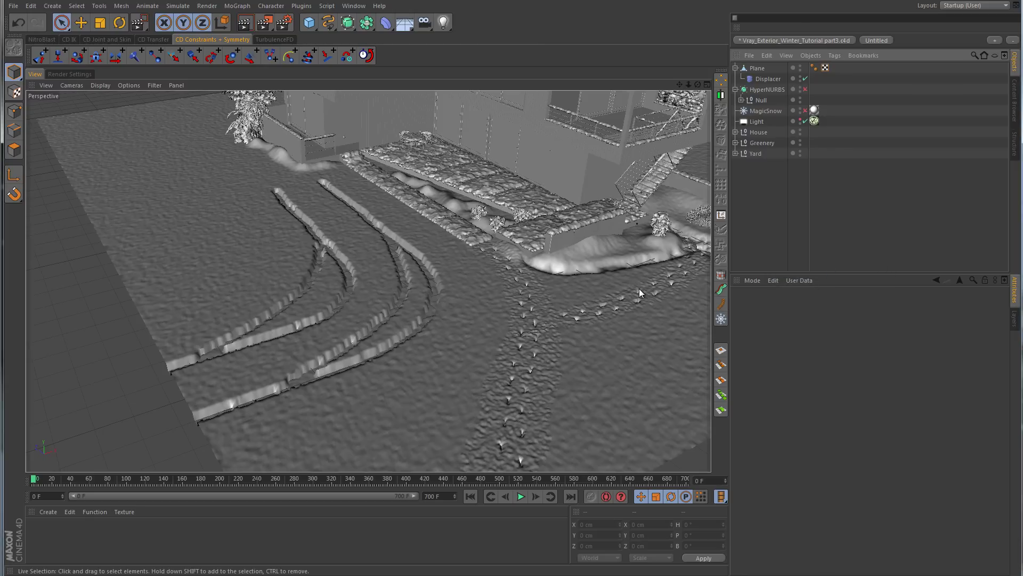
pyautogui.keyDown('alt'); pyautogui.moveTo(570, 245); pyautogui.dragTo(542, 295); pyautogui.keyUp('alt')
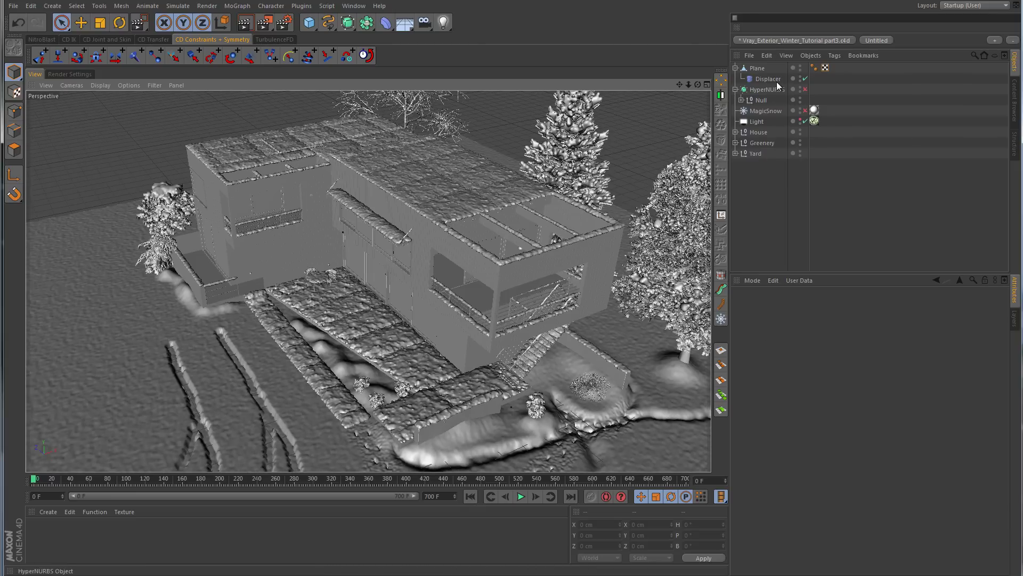
pyautogui.click(804, 79)
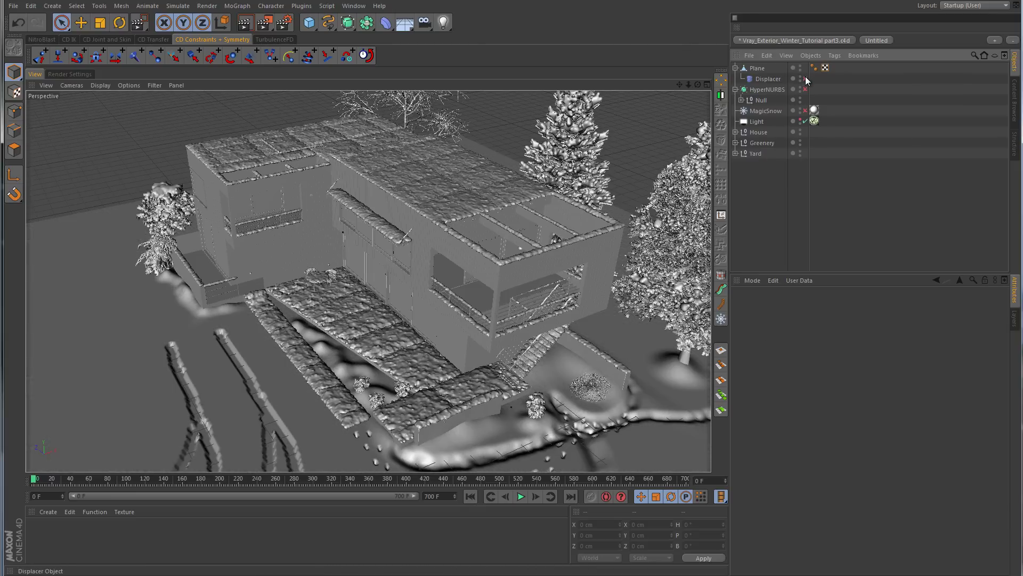
# Add a camera from the current view, look through it, and give it a VrayPhysicalCamera tag.
pyautogui.moveTo(515, 373)
pyautogui.keyDown('alt'); pyautogui.mouseDown()
pyautogui.moveTo(605, 345)
pyautogui.moveTo(605, 335)
pyautogui.moveTo(571, 367)
pyautogui.moveTo(352, 372)
pyautogui.moveTo(494, 373)
pyautogui.mouseUp(); pyautogui.keyUp('alt')
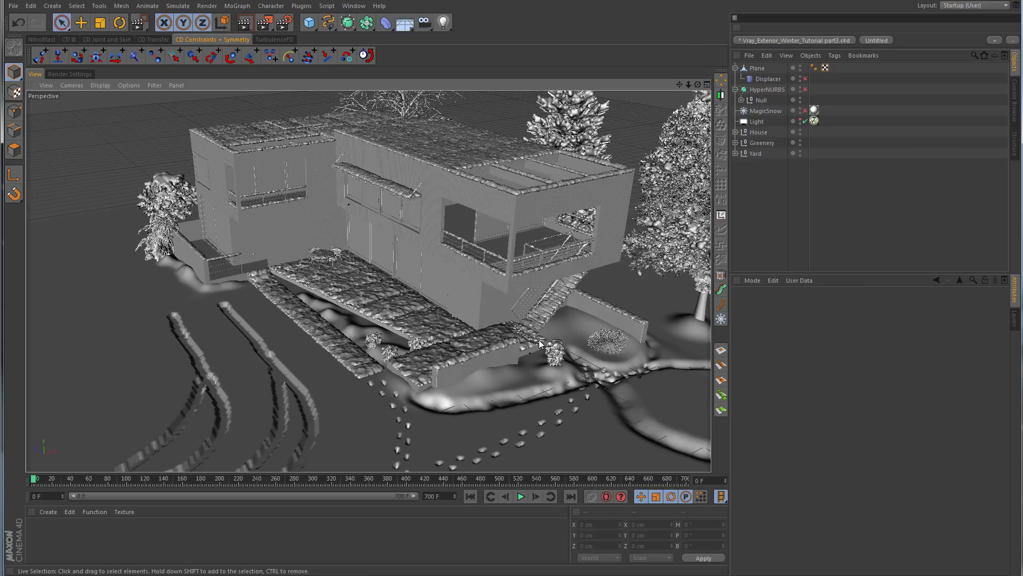
pyautogui.click(427, 23)
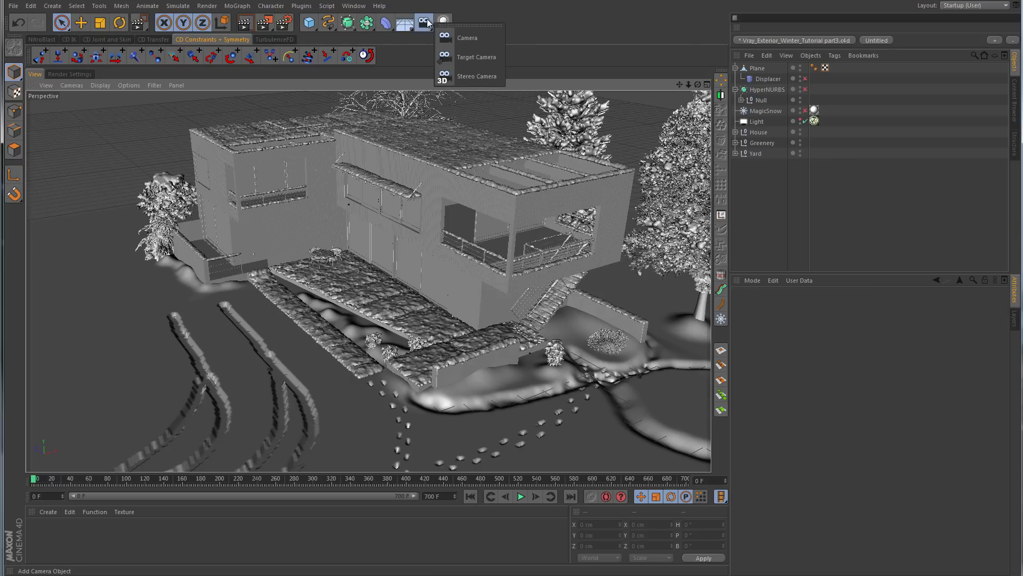
pyautogui.click(464, 38)
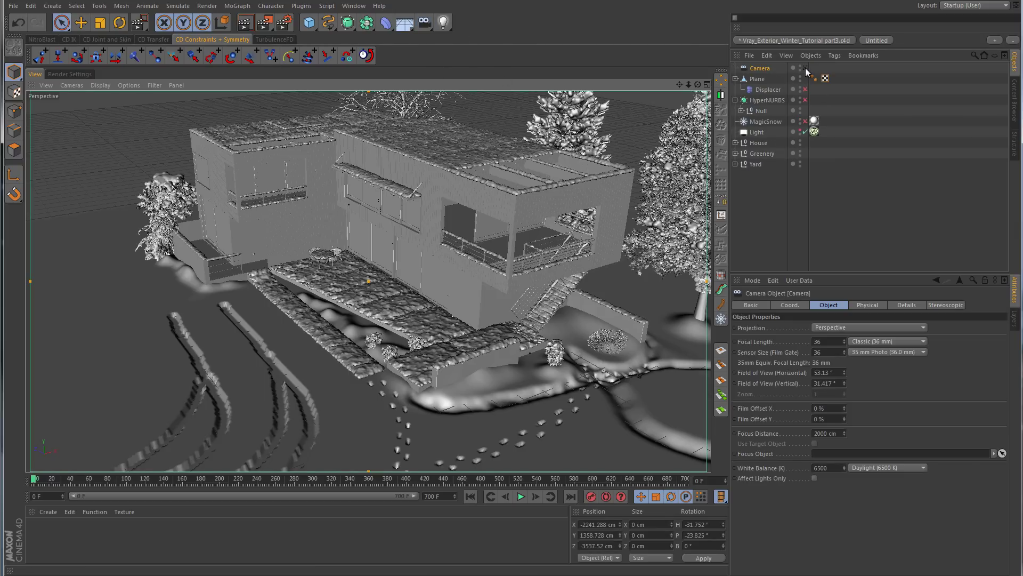
pyautogui.rightClick(766, 68)
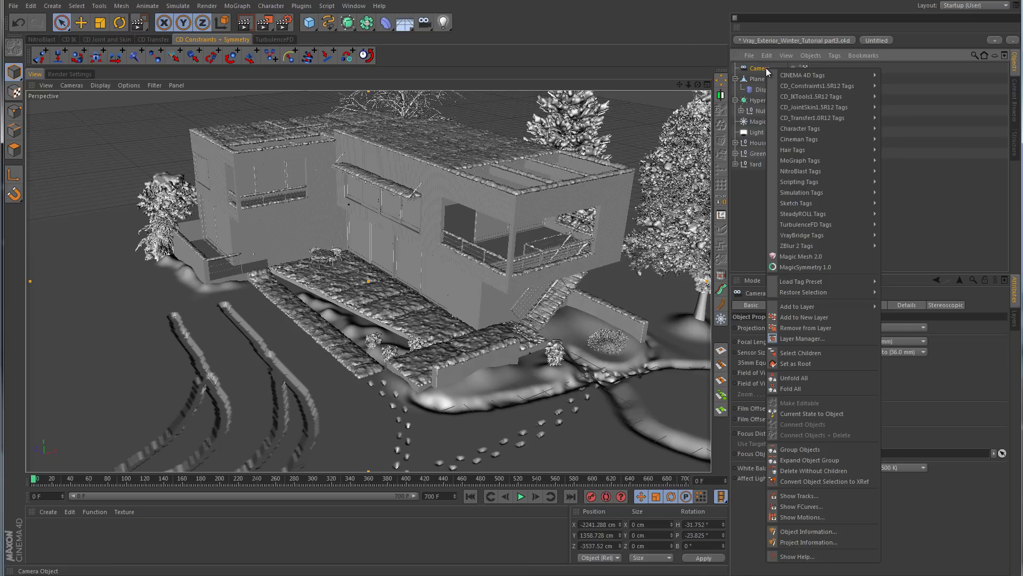
pyautogui.moveTo(863, 235)
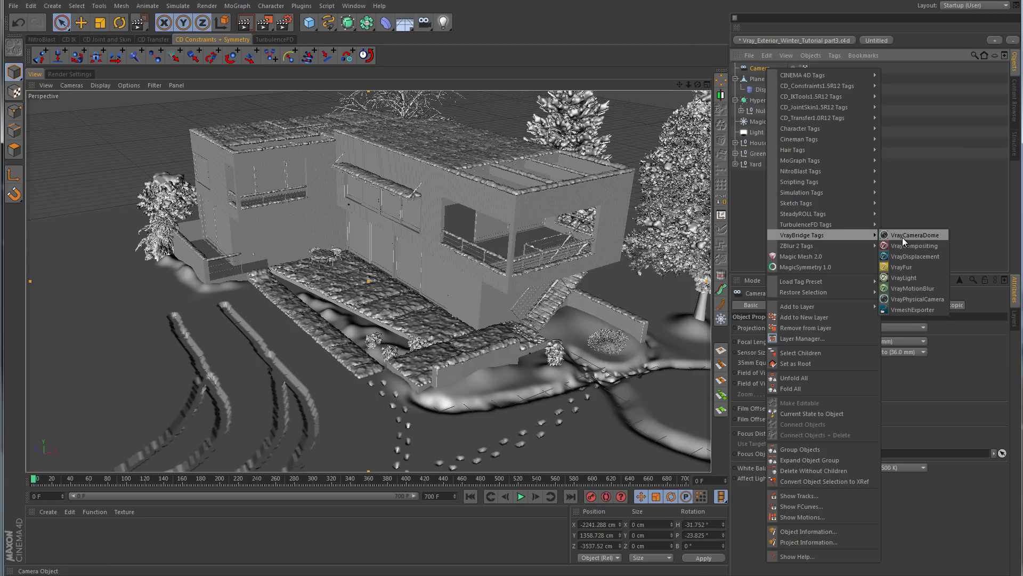
pyautogui.click(932, 299)
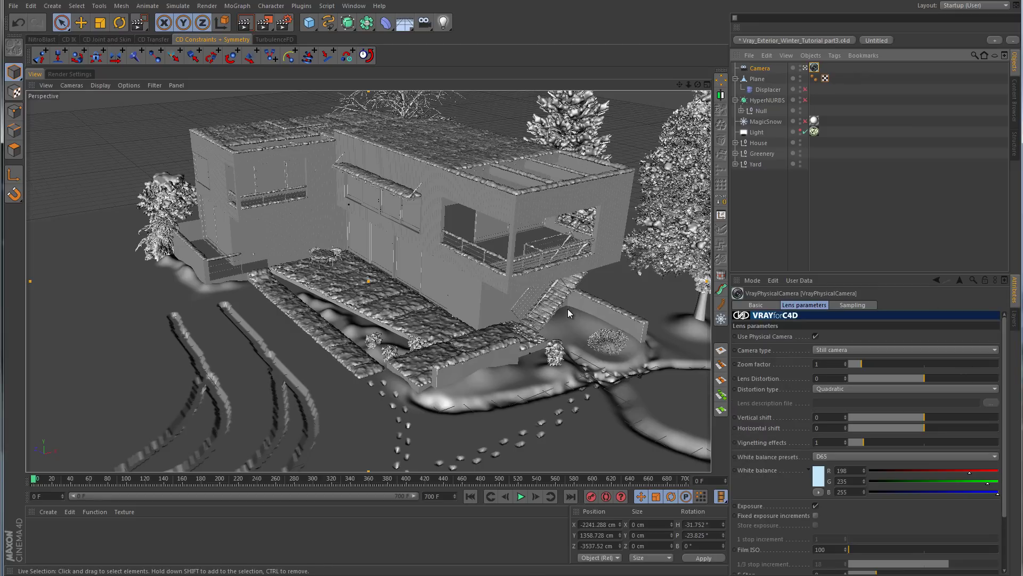
# Frame the house, tyre tracks and large tree through the camera from a low, closer angle.
pyautogui.keyDown('alt'); pyautogui.moveTo(558, 322); pyautogui.dragTo(529, 221); pyautogui.keyUp('alt')
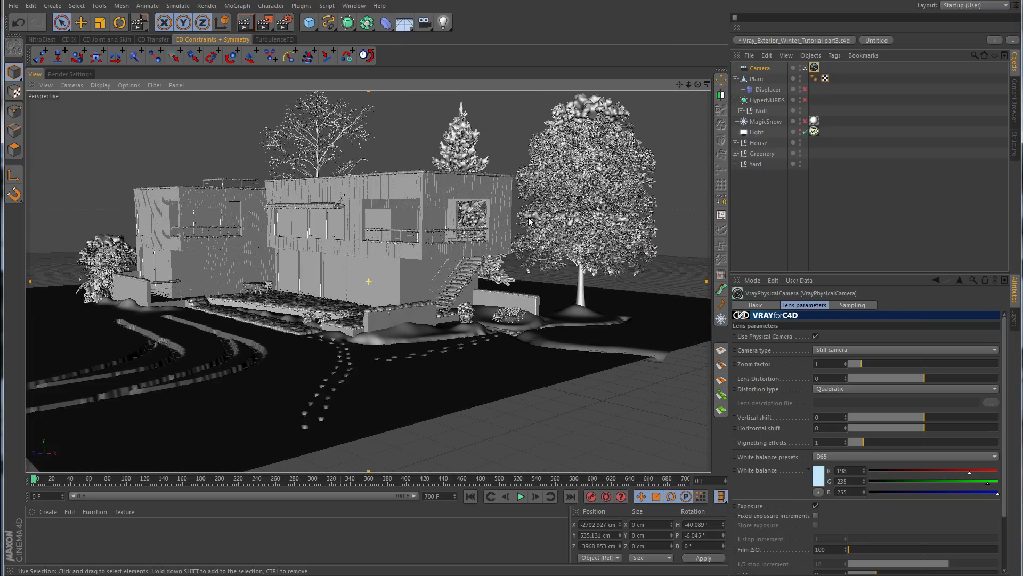
pyautogui.keyDown('alt'); pyautogui.moveTo(529, 220); pyautogui.dragTo(555, 228, button='right'); pyautogui.keyUp('alt')
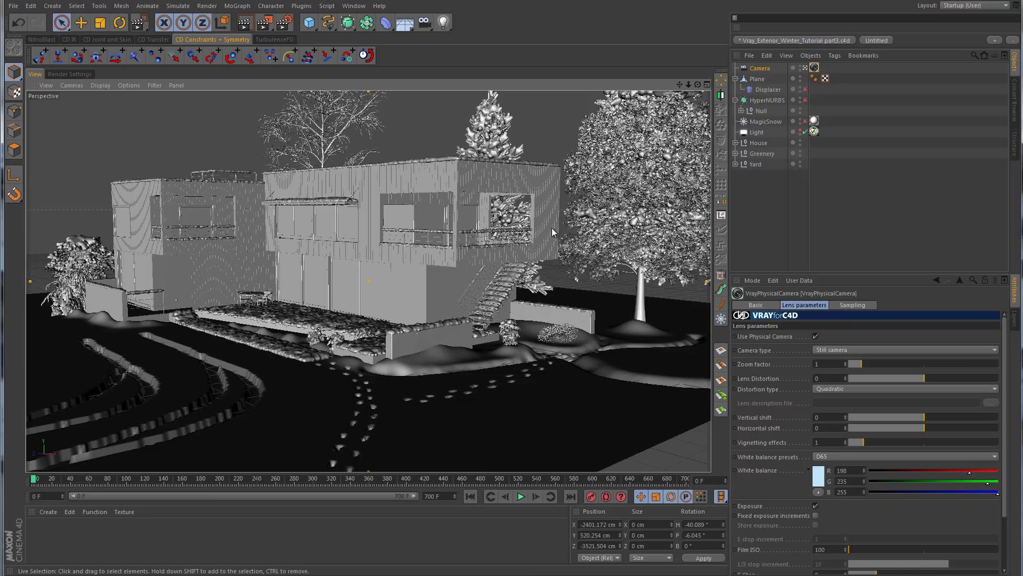
# Check the light's VrayLight area settings, including its Dome type and HDR sky texture.
pyautogui.click(814, 131)
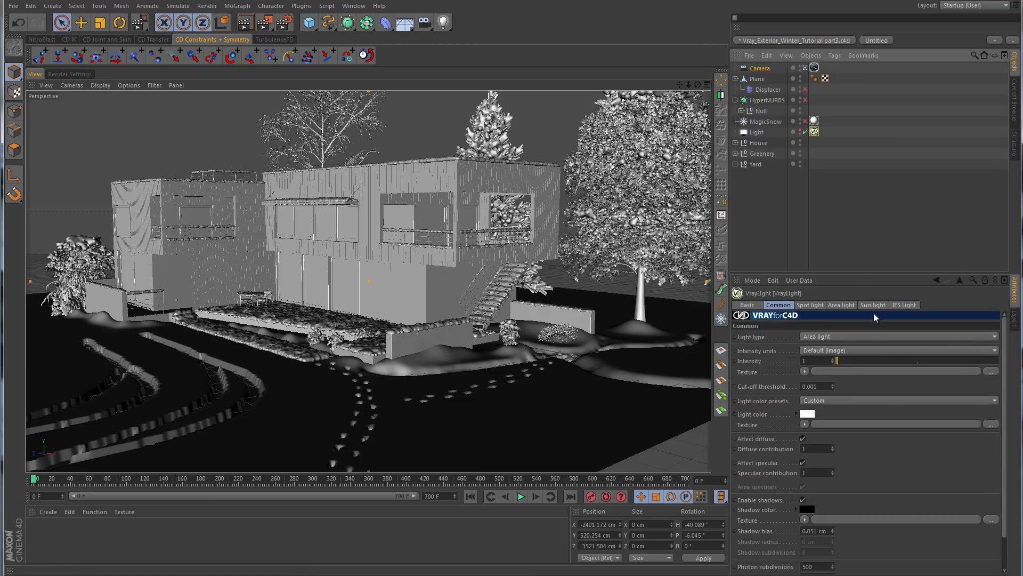
pyautogui.click(843, 305)
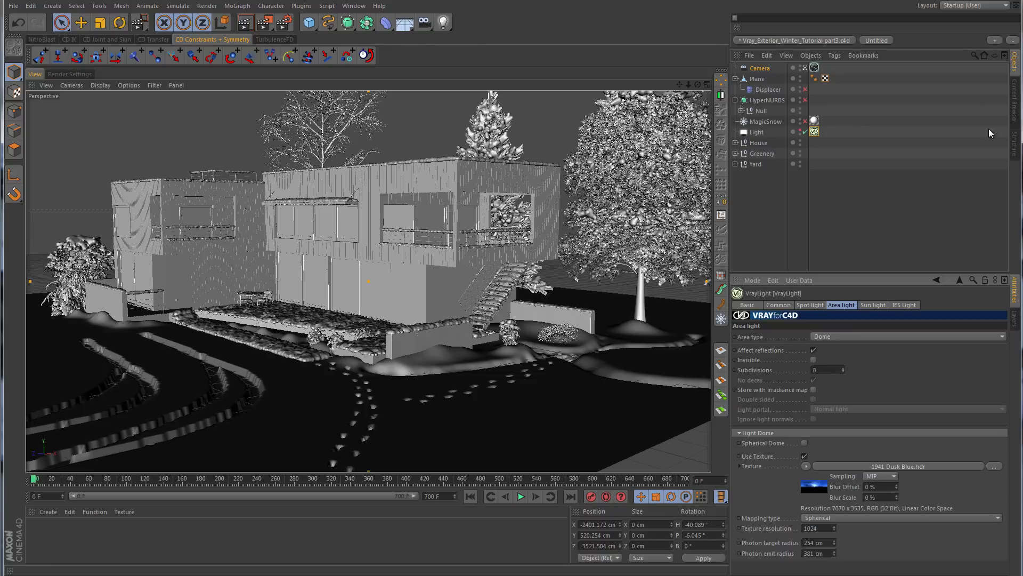
# Set the physical camera's white balance to a custom light blue (R 130, G 187, B 255) and test-render a region over the house's left wing.
pyautogui.click(814, 68)
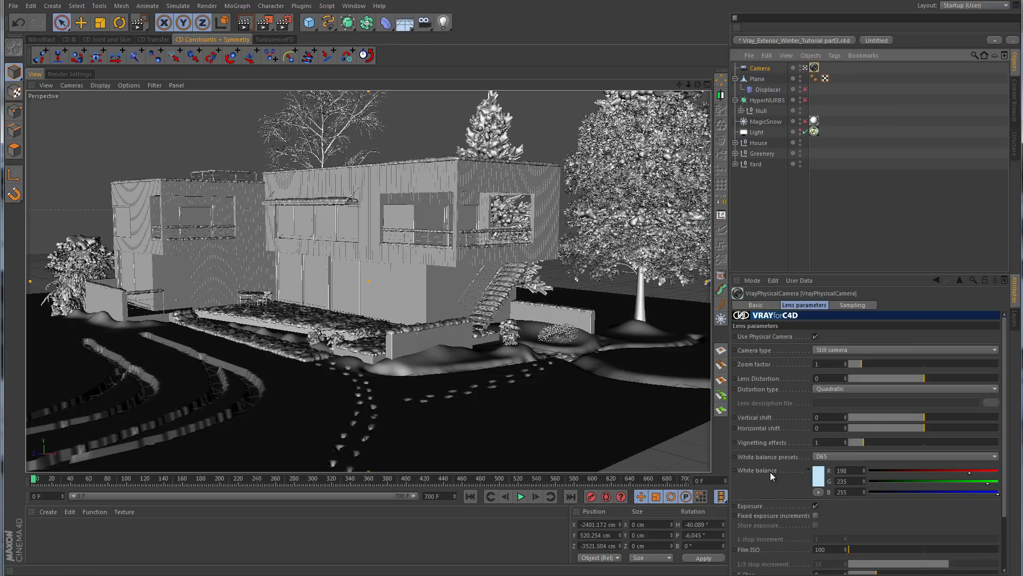
pyautogui.click(830, 462)
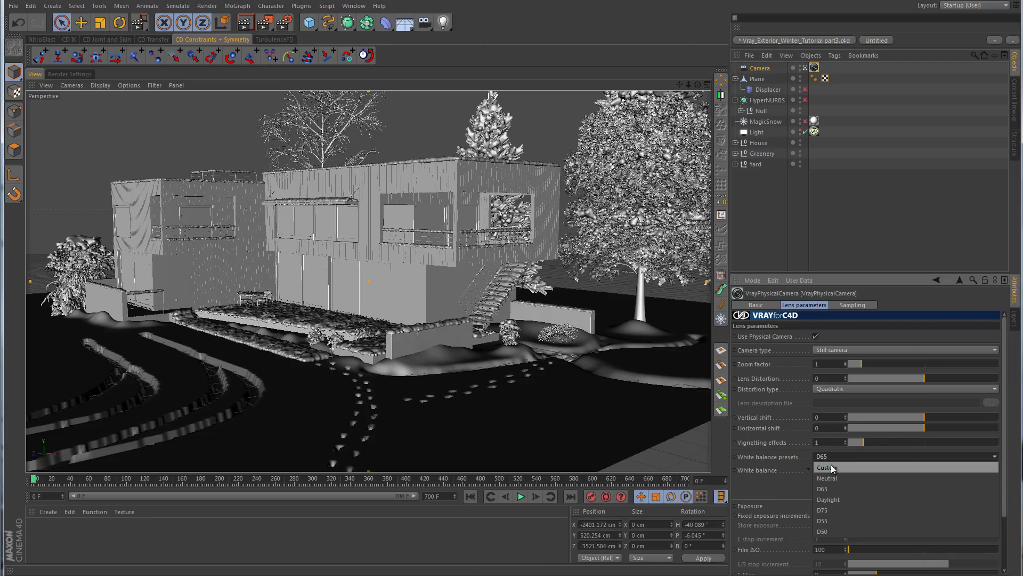
pyautogui.click(832, 467)
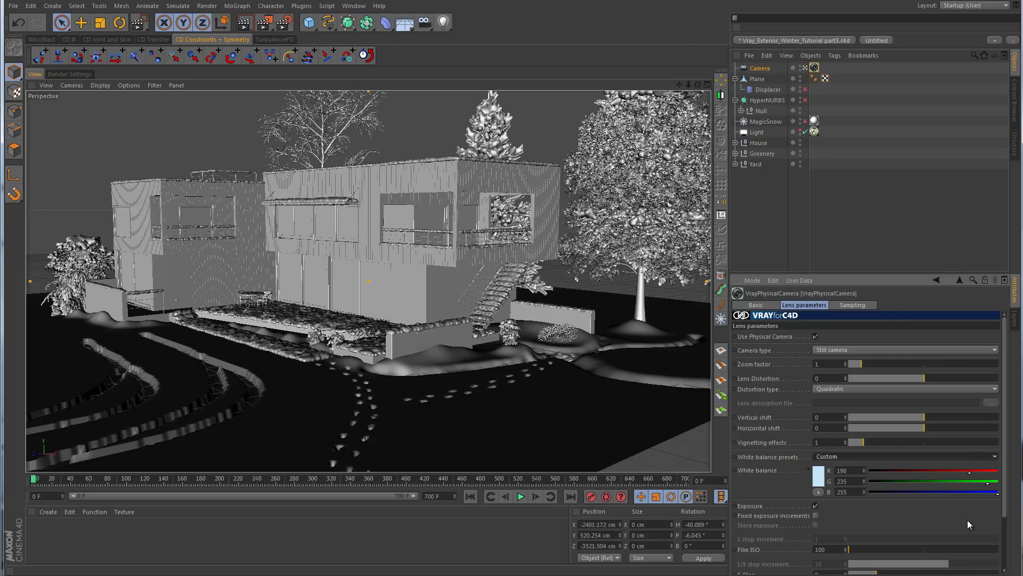
pyautogui.moveTo(988, 483); pyautogui.dragTo(951, 474)
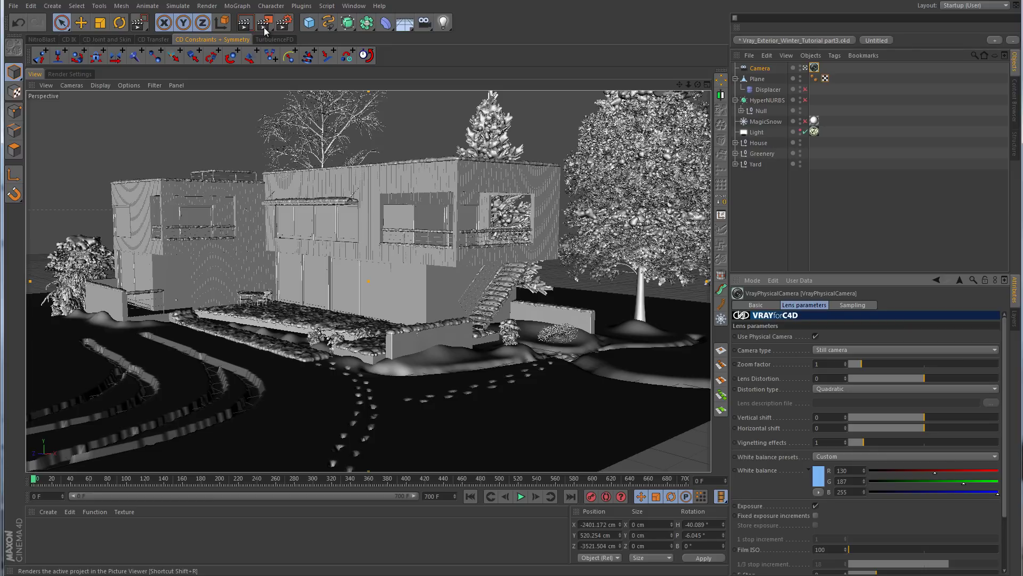
pyautogui.moveTo(264, 27); pyautogui.dragTo(318, 39)
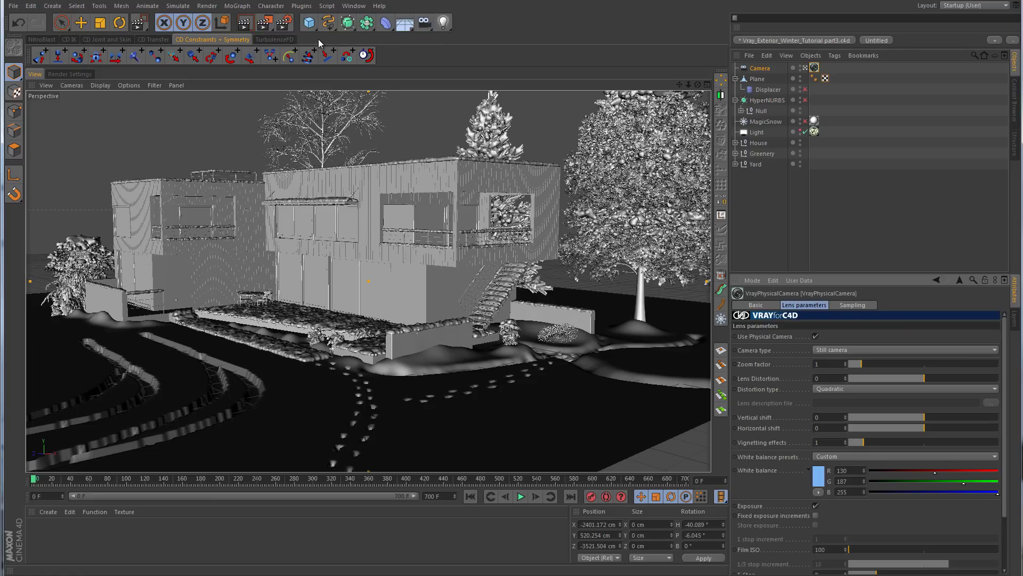
pyautogui.moveTo(86, 142); pyautogui.dragTo(277, 311)
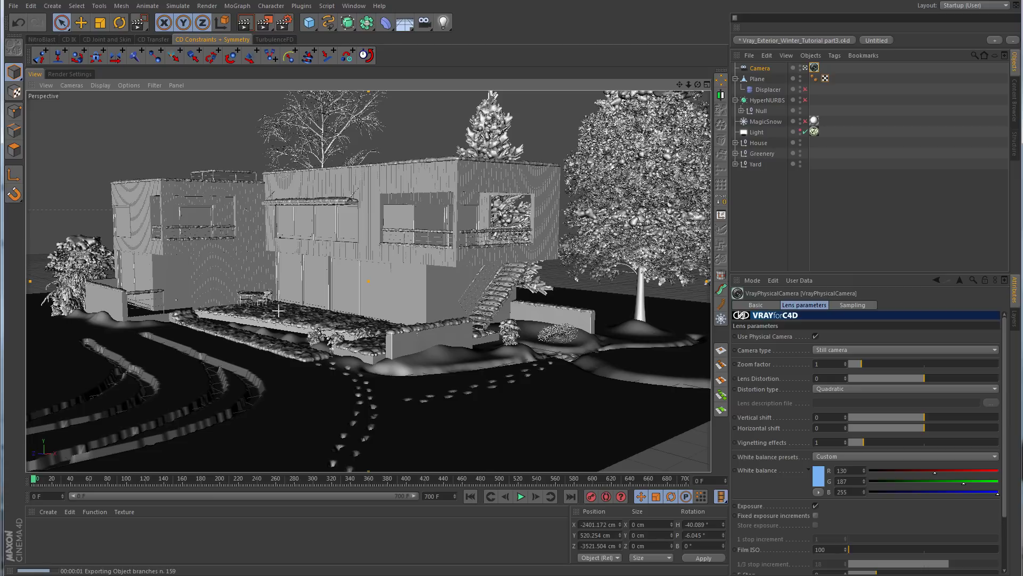
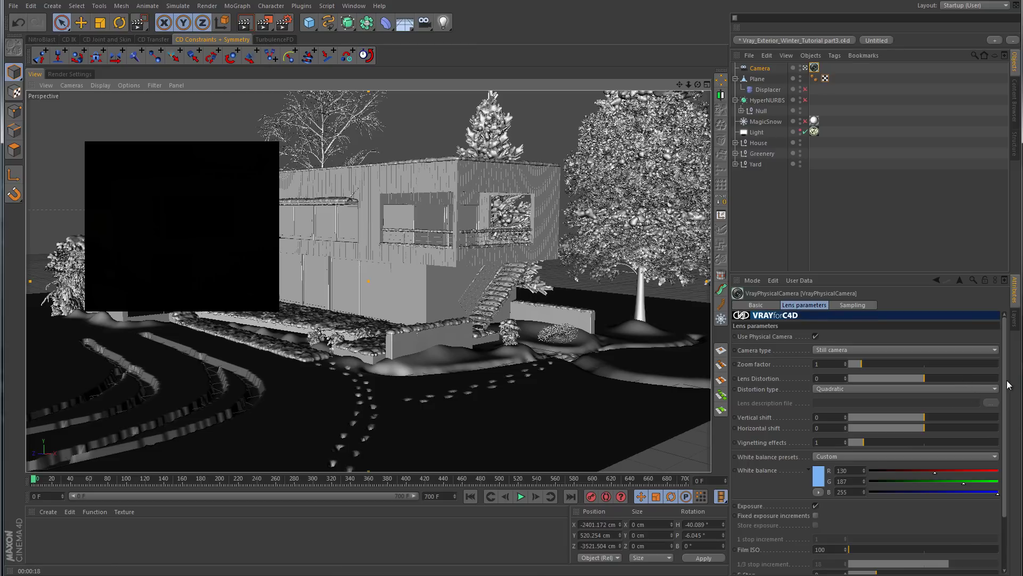
# Set the physical camera's film ISO to 400 and test-render the region over the house's left wing.
pyautogui.scroll(-3, 1005, 387)
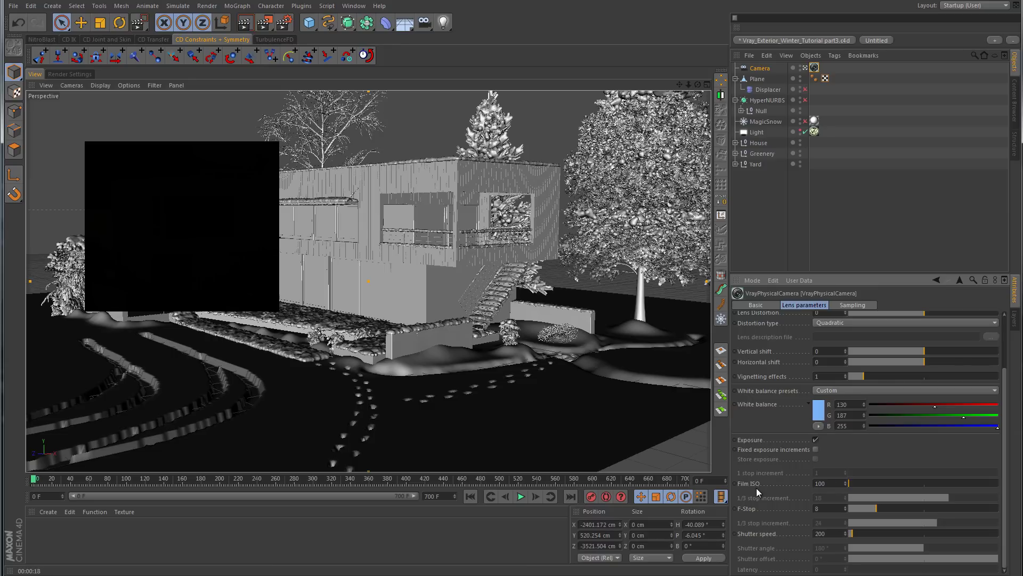
pyautogui.doubleClick(831, 484)
pyautogui.write('100')
pyautogui.press('Return')
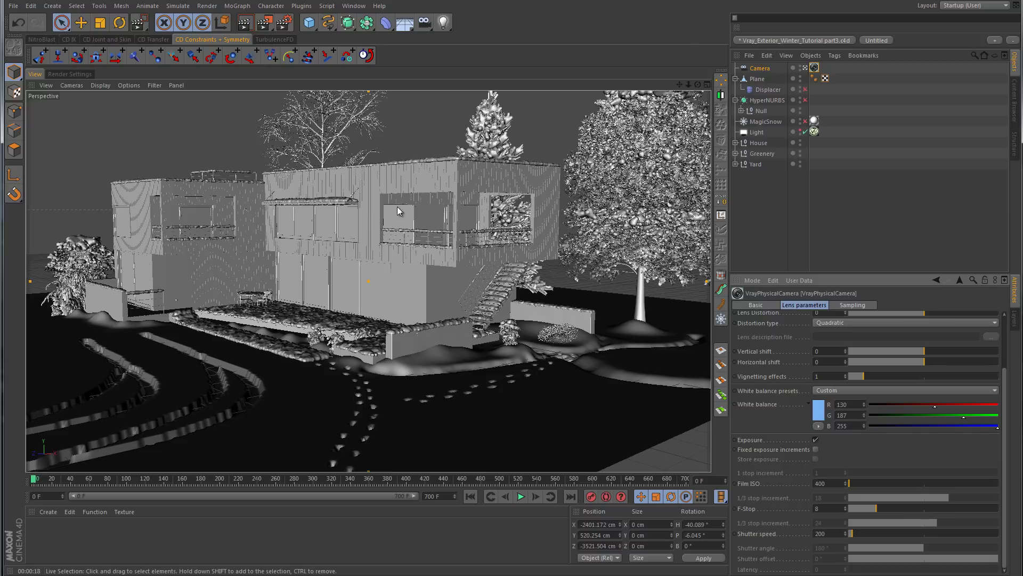
pyautogui.moveTo(265, 22); pyautogui.dragTo(312, 40)
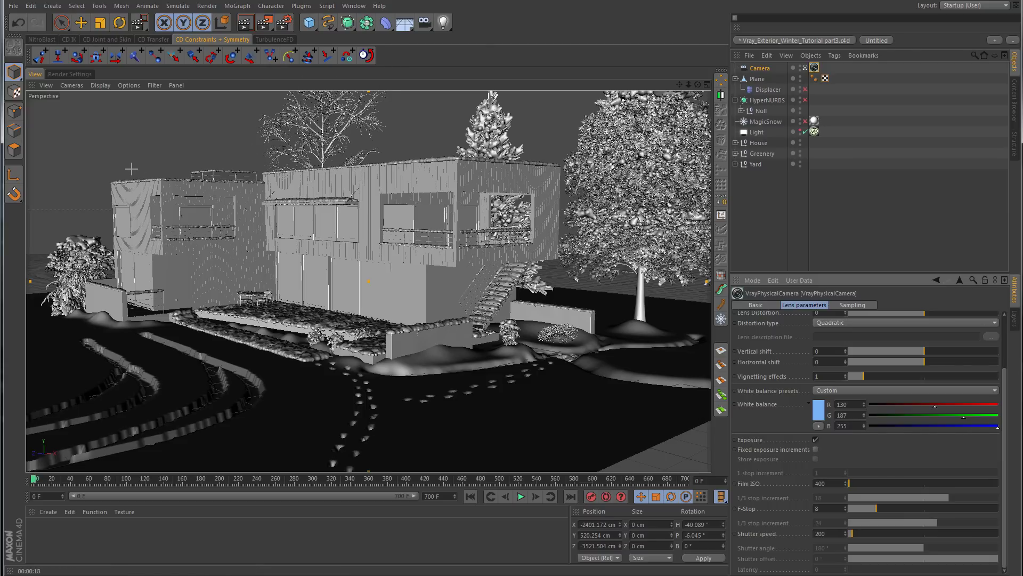
pyautogui.moveTo(99, 152); pyautogui.dragTo(272, 302)
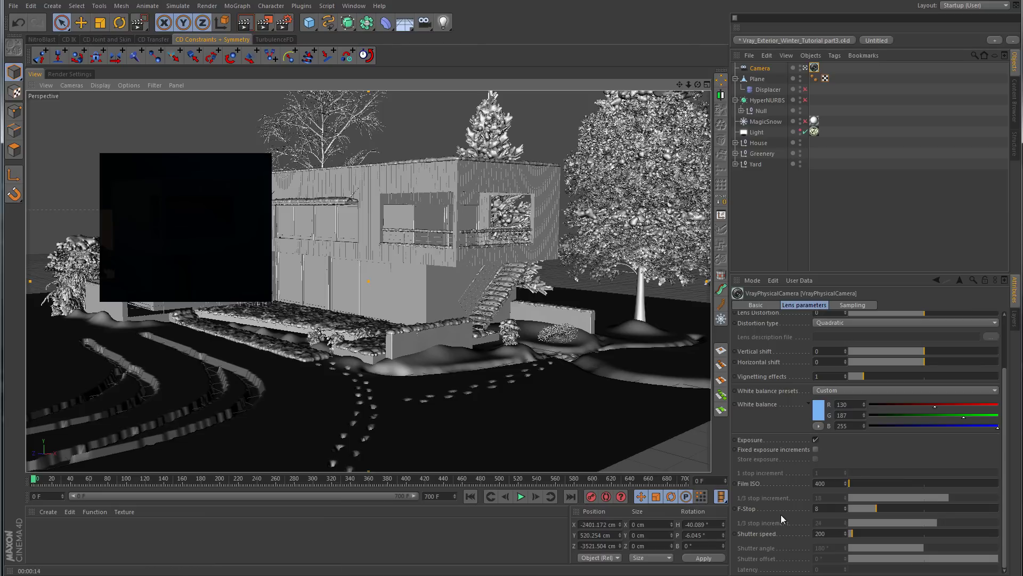
# Set the physical camera's F-Stop to 4 and test-render the left wing region.
pyautogui.doubleClick(833, 507)
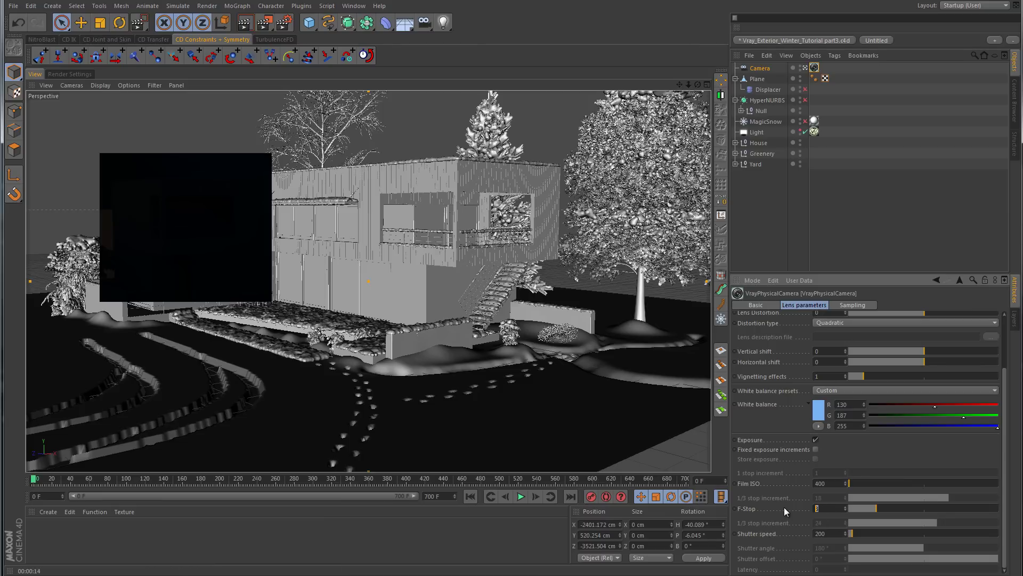
pyautogui.write('4')
pyautogui.press('Return')
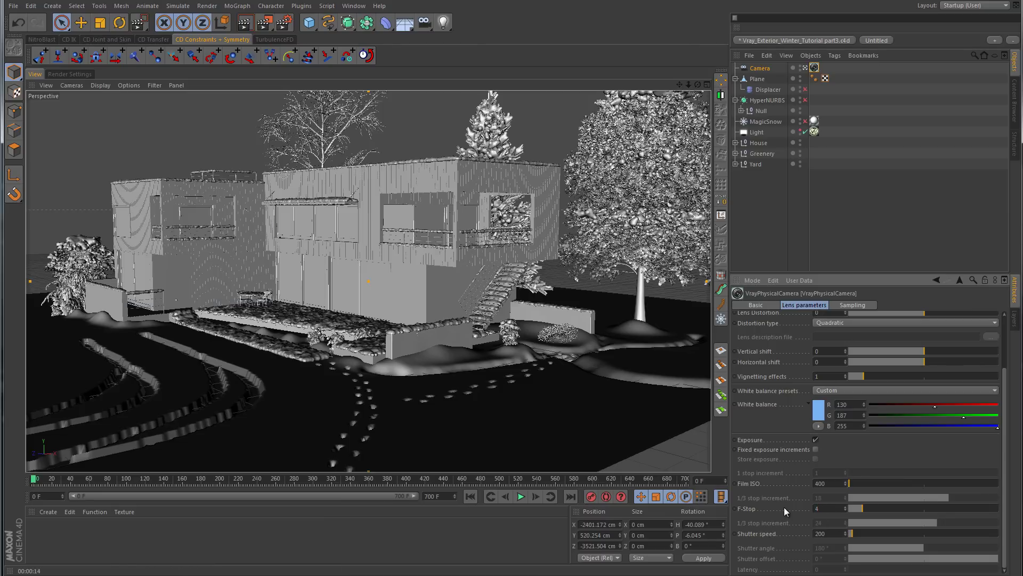
pyautogui.moveTo(271, 24); pyautogui.dragTo(306, 37)
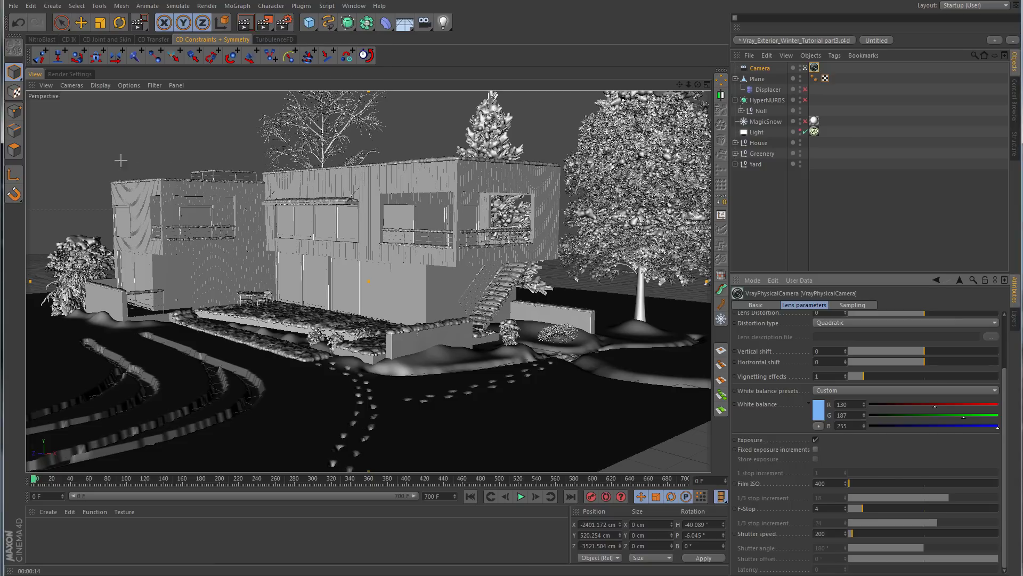
pyautogui.moveTo(99, 162); pyautogui.dragTo(271, 314)
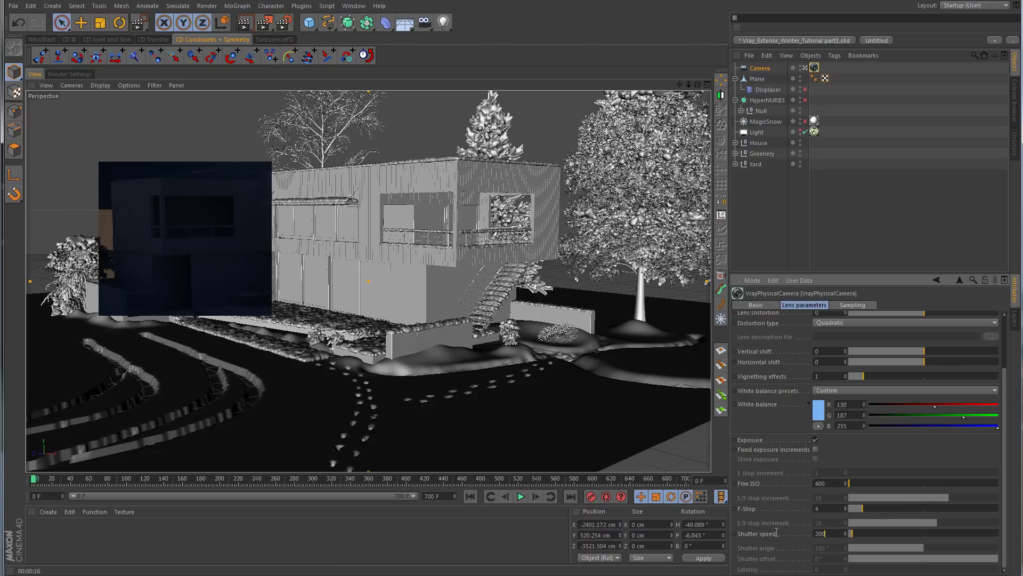
# Set the physical camera's shutter speed to 100 and test-render the left wing region.
pyautogui.doubleClick(818, 533)
pyautogui.write('100')
pyautogui.press('Return')
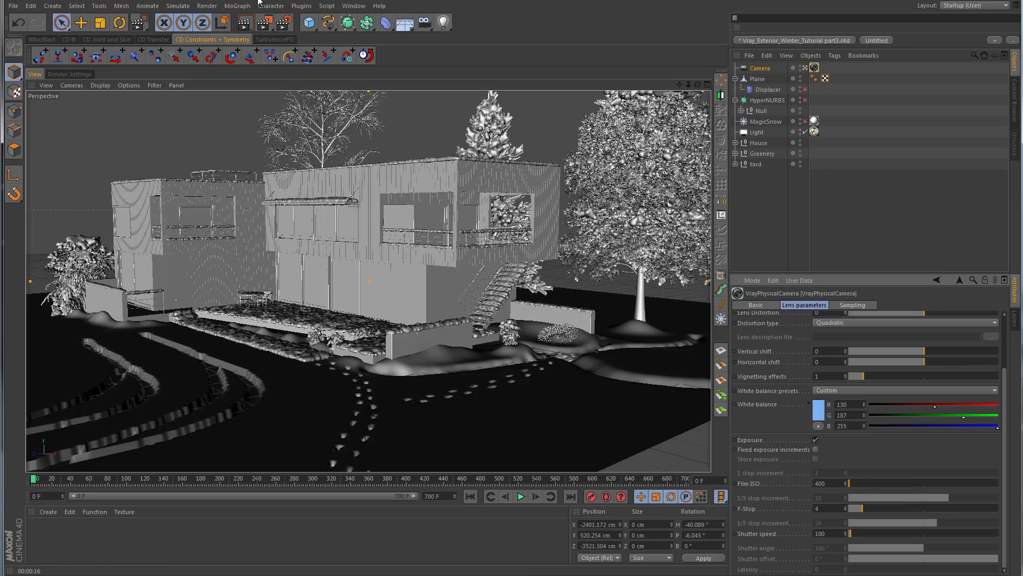
pyautogui.moveTo(265, 22); pyautogui.dragTo(298, 32)
pyautogui.moveTo(87, 147); pyautogui.dragTo(278, 329)
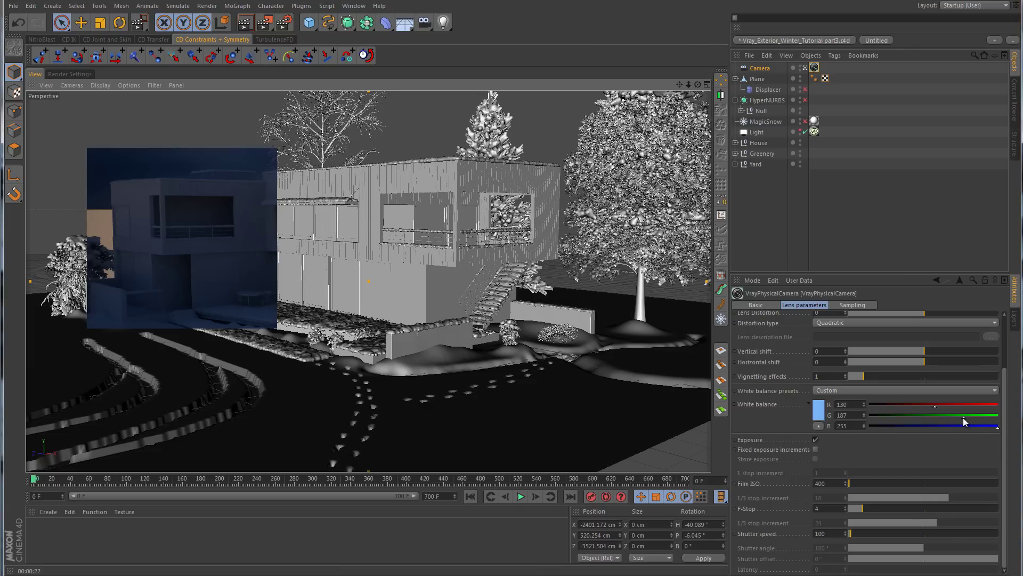
# Test-render the left wing with a pure white white balance, and set the white balance colour to R 115, G 177, B 255.
pyautogui.moveTo(964, 418); pyautogui.dragTo(1013, 408)
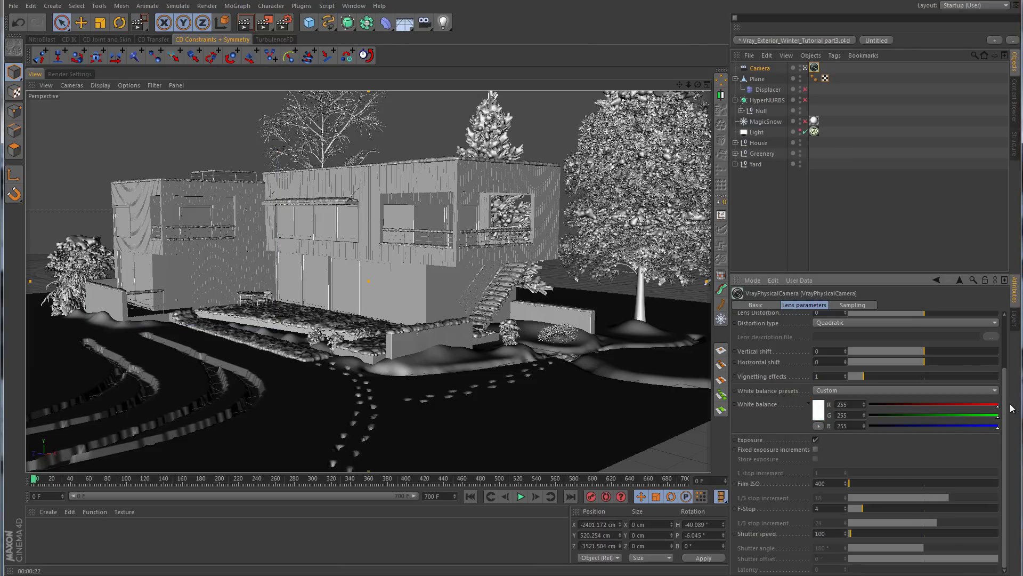
pyautogui.click(264, 22)
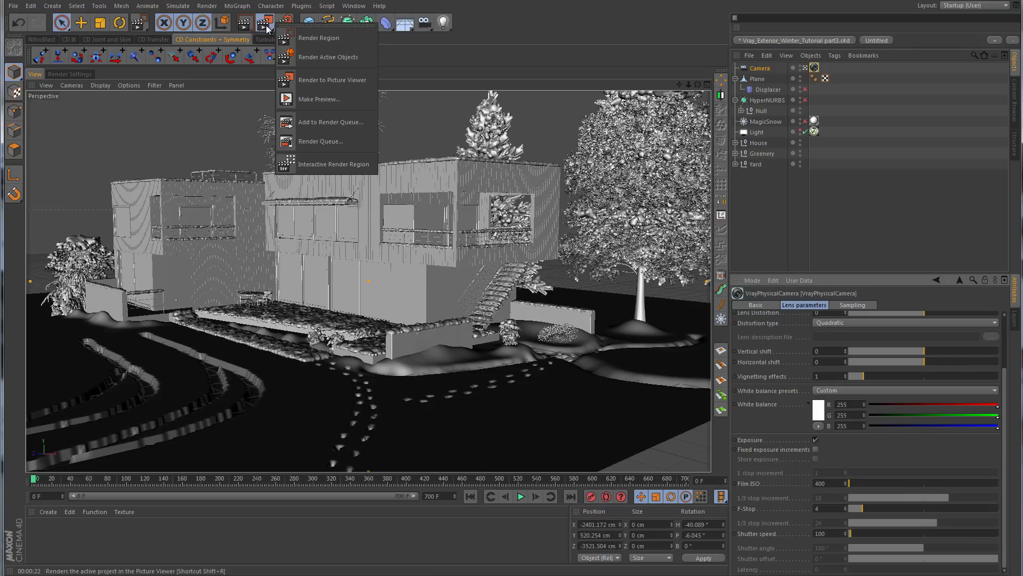
pyautogui.click(305, 37)
pyautogui.moveTo(94, 154); pyautogui.dragTo(283, 333)
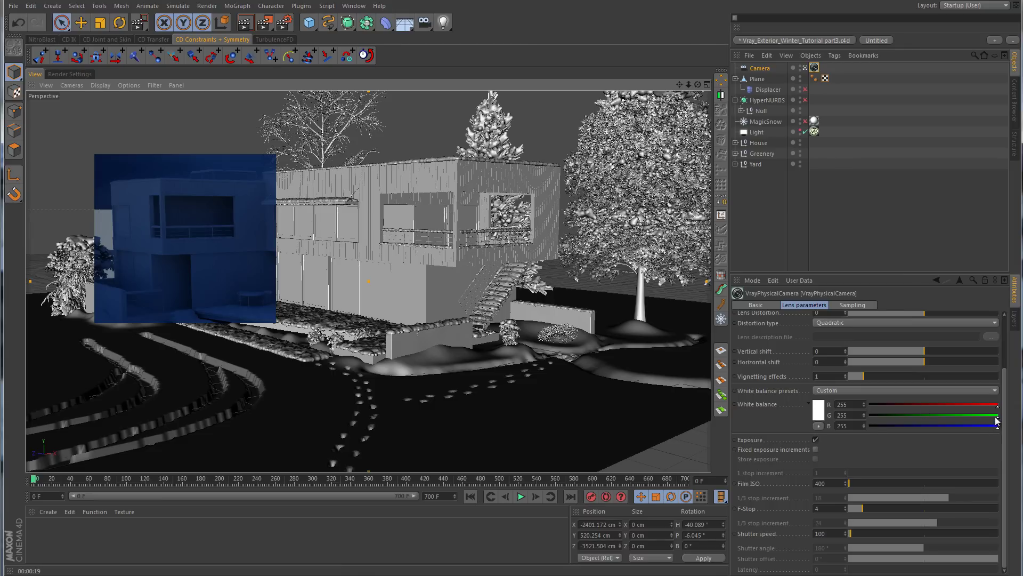
pyautogui.moveTo(997, 415); pyautogui.dragTo(959, 415)
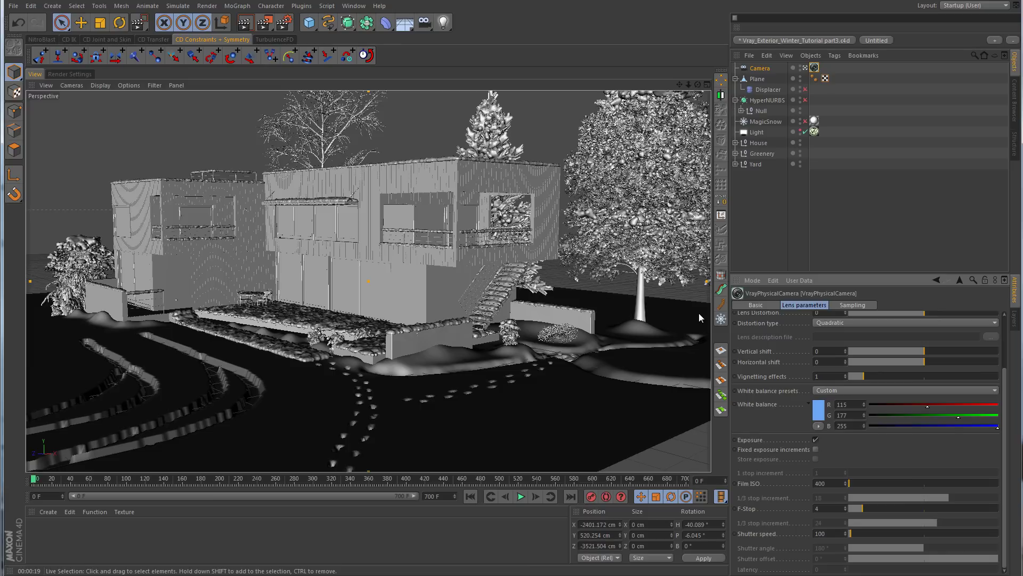
# Leave the camera view, test-render a background region across the horizon beside the house, and return to the camera view.
pyautogui.click(805, 67)
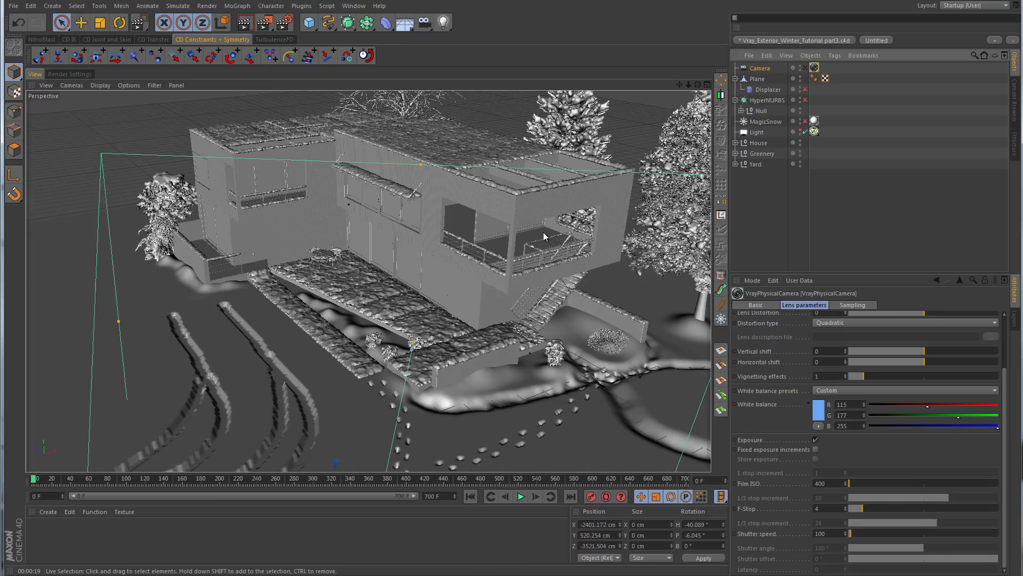
pyautogui.scroll(-5, 544, 236)
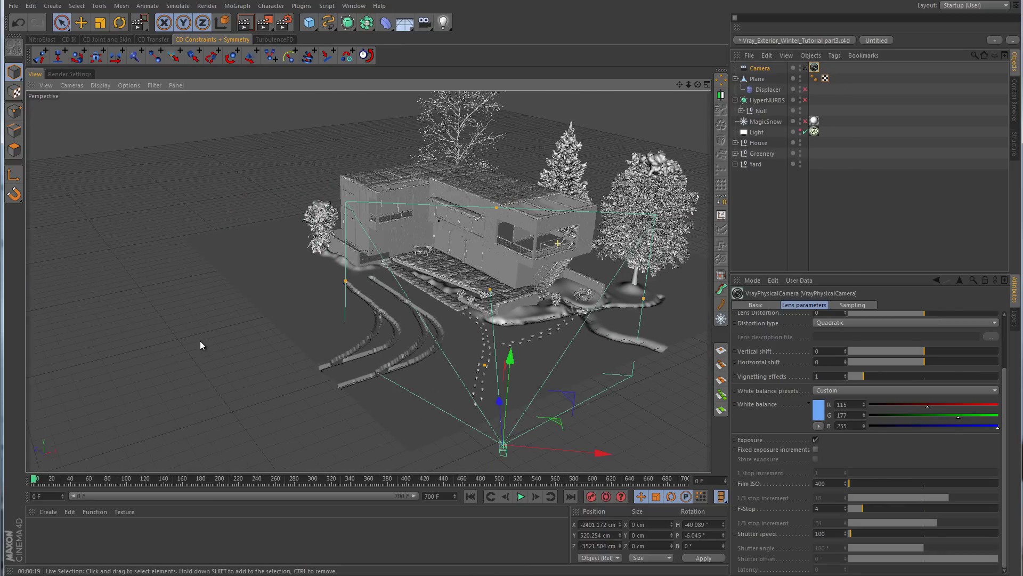
pyautogui.keyDown('alt'); pyautogui.moveTo(546, 295); pyautogui.dragTo(459, 288); pyautogui.keyUp('alt')
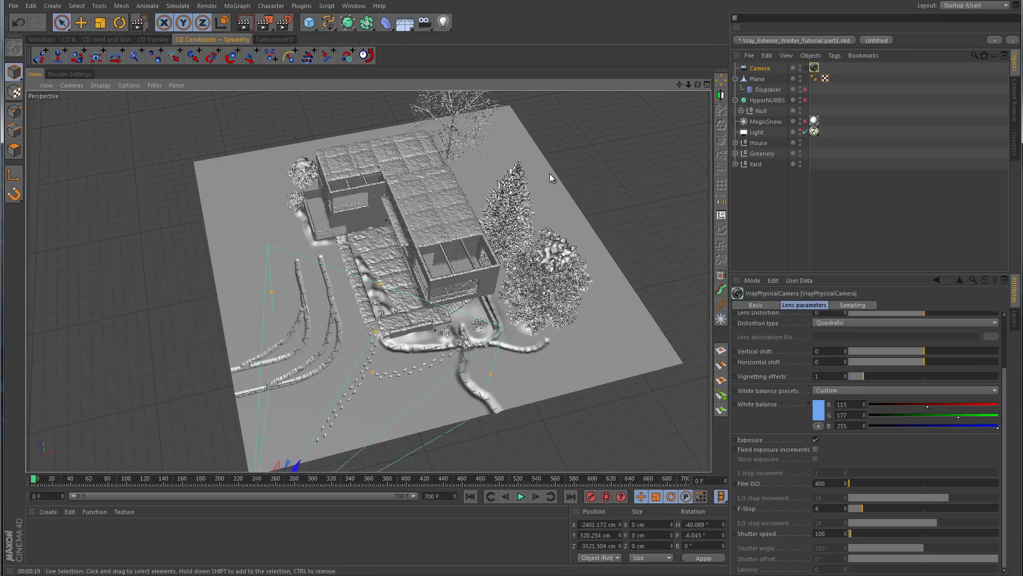
pyautogui.keyDown('alt'); pyautogui.moveTo(537, 247); pyautogui.dragTo(343, 108); pyautogui.keyUp('alt')
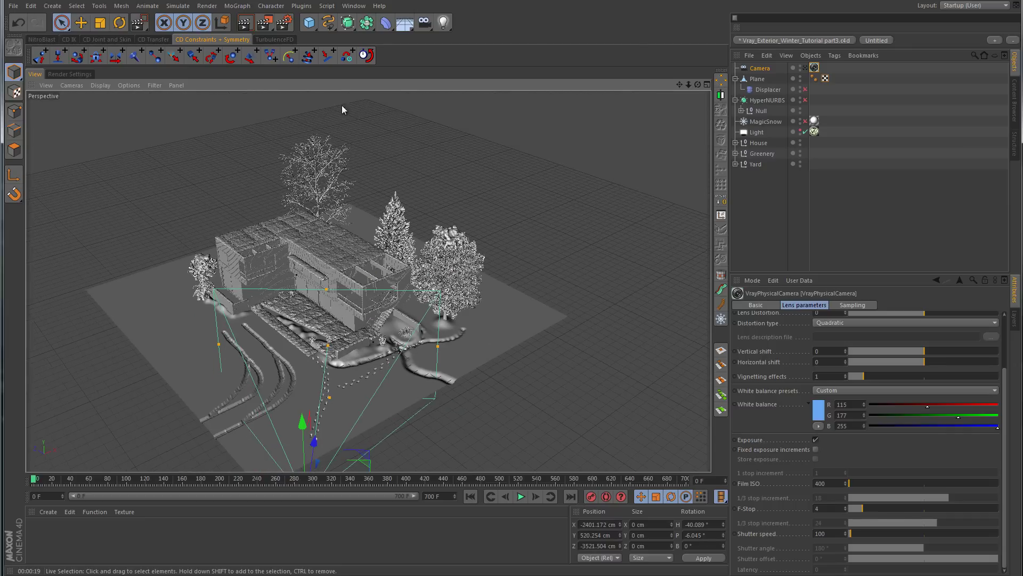
pyautogui.moveTo(264, 22); pyautogui.dragTo(302, 43)
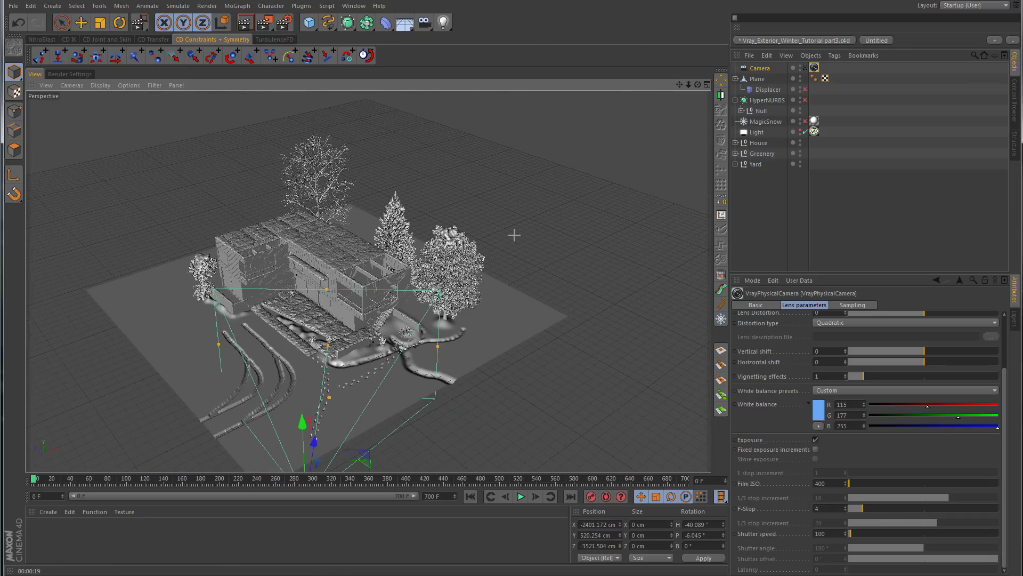
pyautogui.keyDown('alt'); pyautogui.moveTo(516, 231); pyautogui.dragTo(494, 182); pyautogui.keyUp('alt')
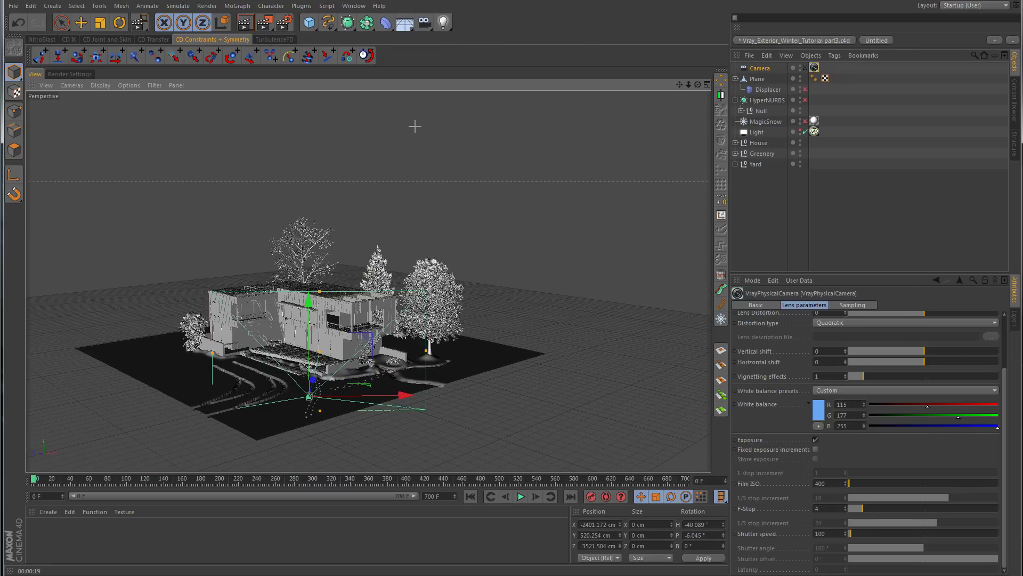
pyautogui.moveTo(419, 115); pyautogui.dragTo(518, 251)
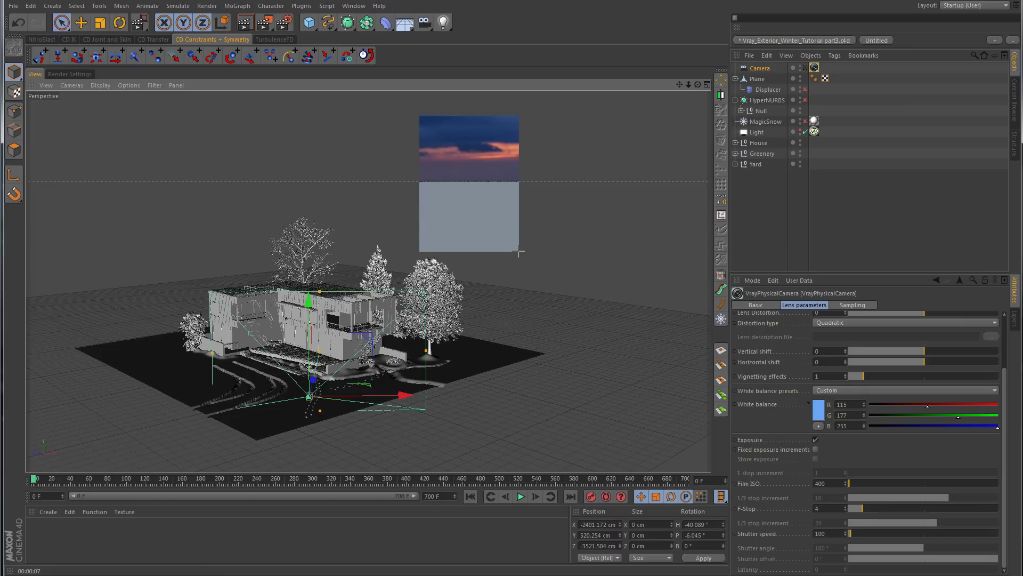
pyautogui.click(805, 68)
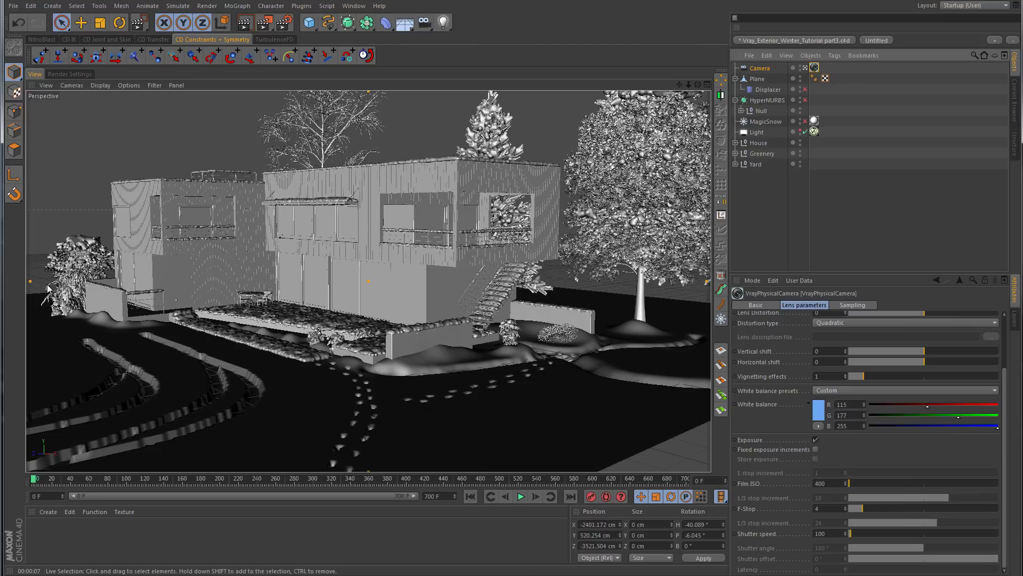
# Add a Landscape object and place it just beyond the ground plane's right edge in the top view, at about X 1680 cm, Z -930 cm.
pyautogui.click(805, 68)
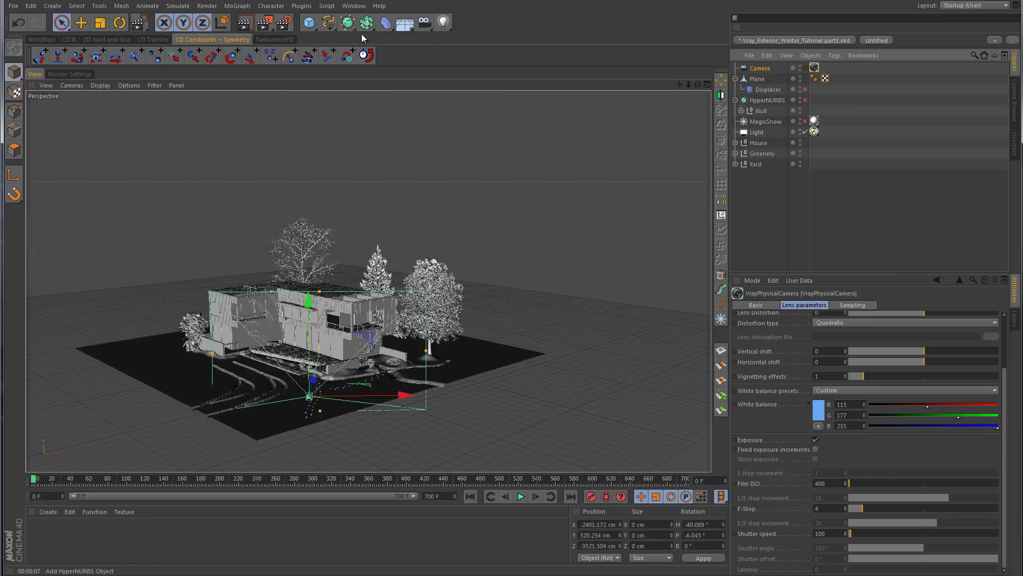
pyautogui.moveTo(311, 27); pyautogui.dragTo(531, 103)
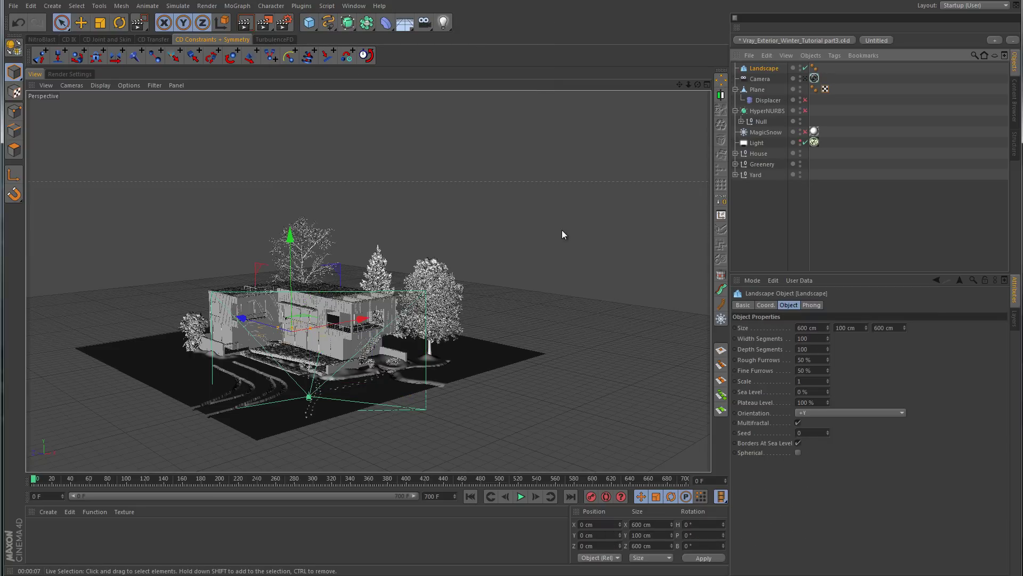
pyautogui.middleClick(572, 197)
pyautogui.middleClick(566, 188)
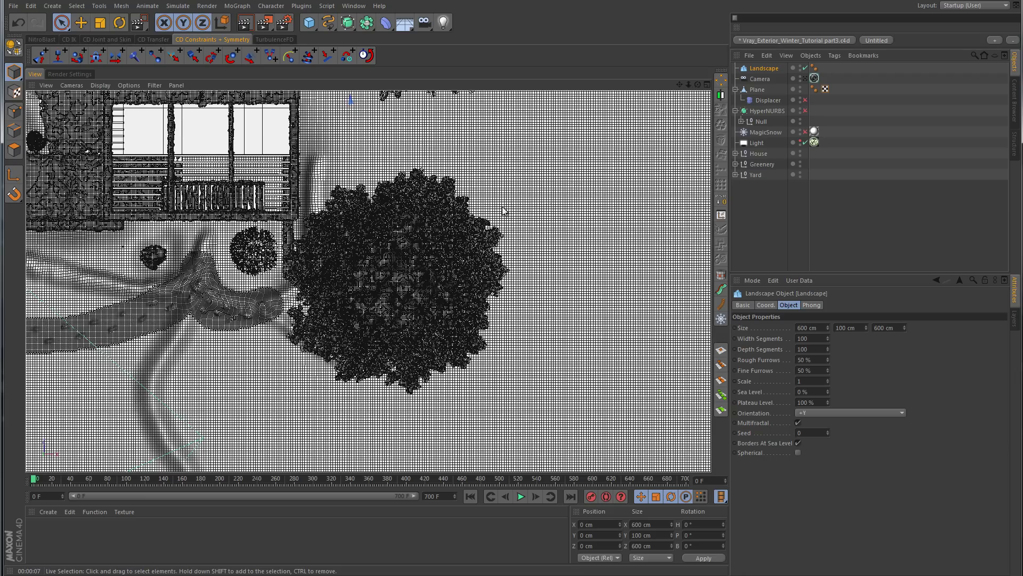
pyautogui.scroll(-8, 554, 178)
pyautogui.scroll(5, 519, 288)
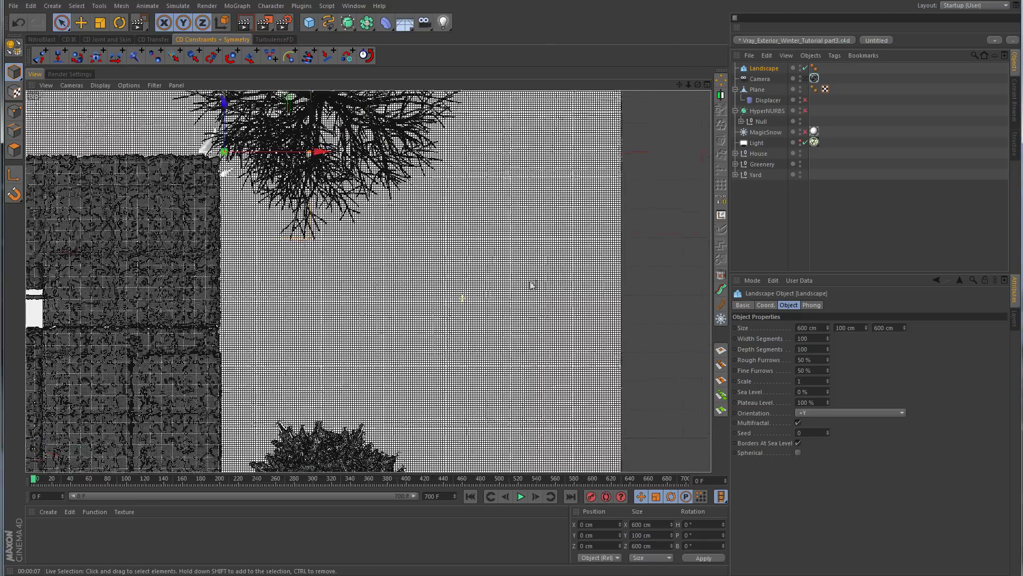
pyautogui.scroll(-4, 520, 288)
pyautogui.moveTo(469, 204); pyautogui.dragTo(622, 319)
pyautogui.scroll(-2, 476, 223)
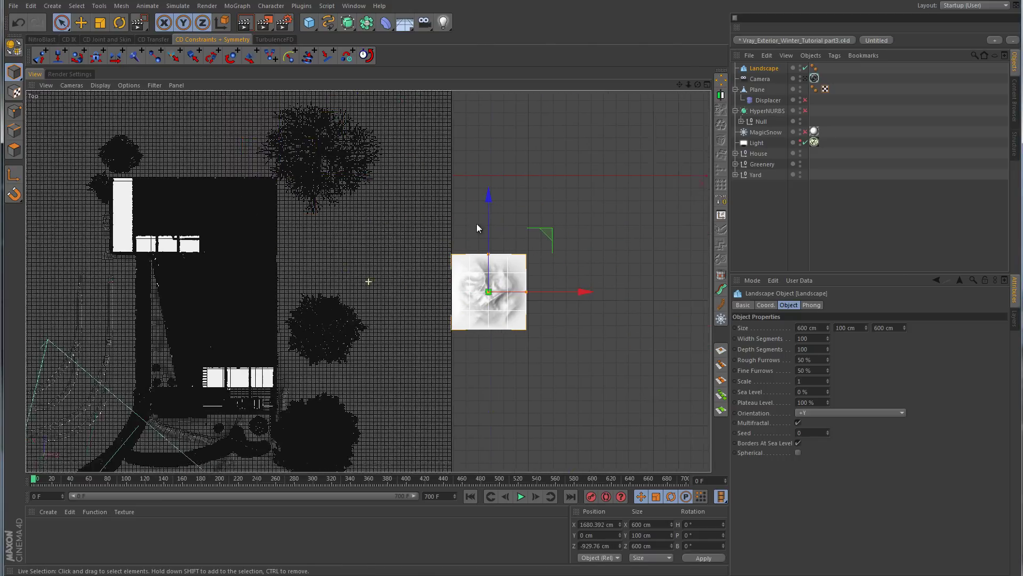
# Stretch the landscape's depth to about 4986 cm so it runs along the ground plane's whole right side.
pyautogui.scroll(2, 499, 269)
pyautogui.scroll(-4, 463, 245)
pyautogui.moveTo(462, 244); pyautogui.dragTo(482, 115)
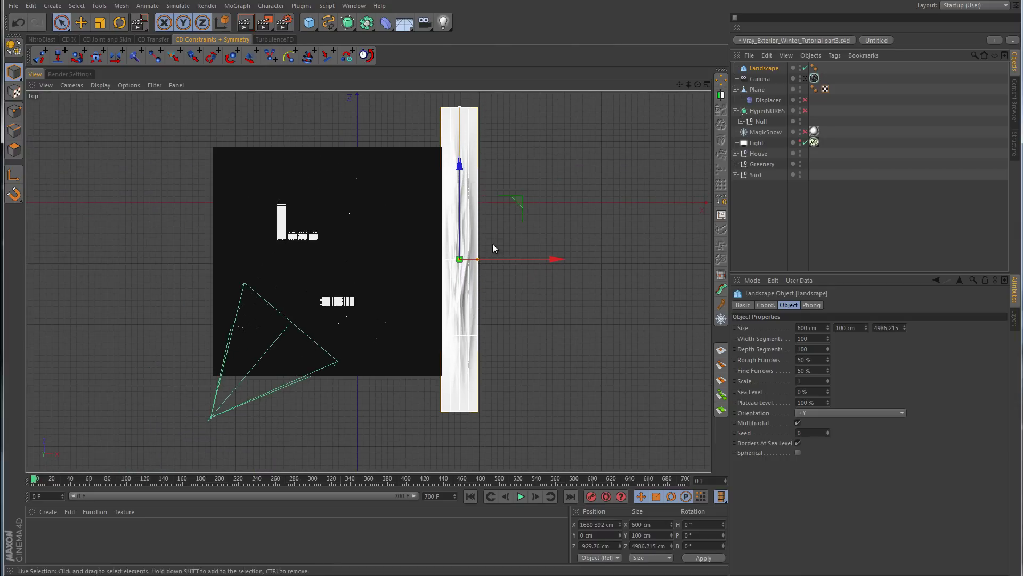
# Widen the landscape to about 5266 cm outward from the ground plane's edge, centred at about X 4022 cm.
pyautogui.moveTo(479, 259); pyautogui.dragTo(621, 258)
pyautogui.moveTo(514, 261); pyautogui.dragTo(659, 262)
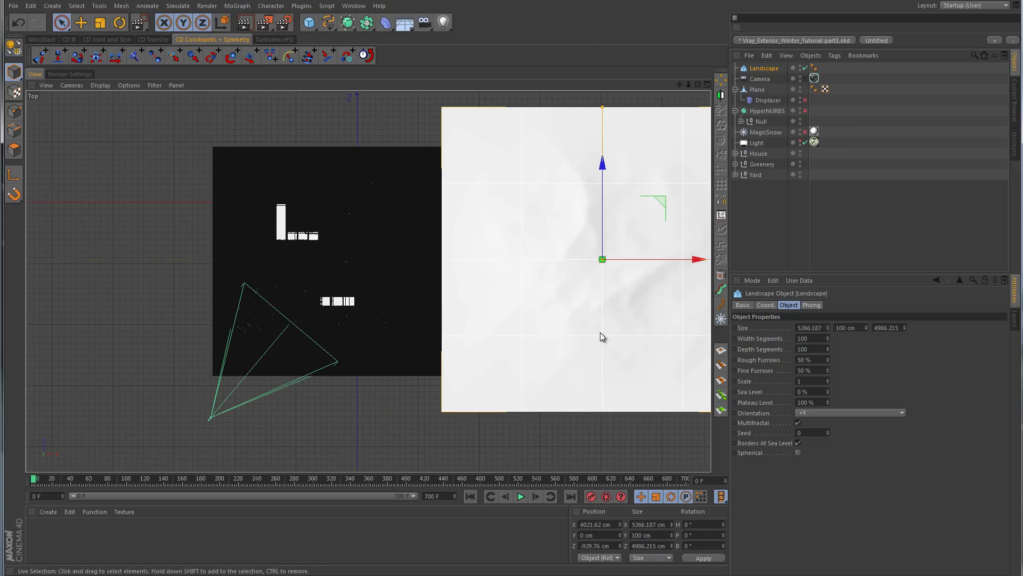
# In the front view, raise the landscape to Y 63 cm, level with the ground plane, and close the gap by setting X to 4018.62 cm.
pyautogui.middleClick(600, 332)
pyautogui.middleClick(565, 386)
pyautogui.scroll(-10, 553, 385)
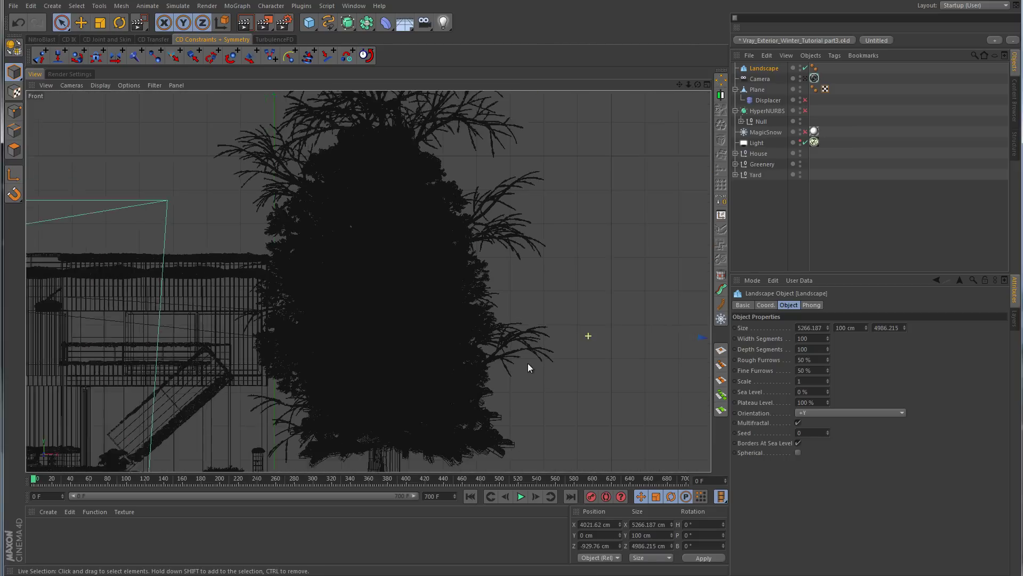
pyautogui.scroll(3, 416, 286)
pyautogui.scroll(8, 491, 327)
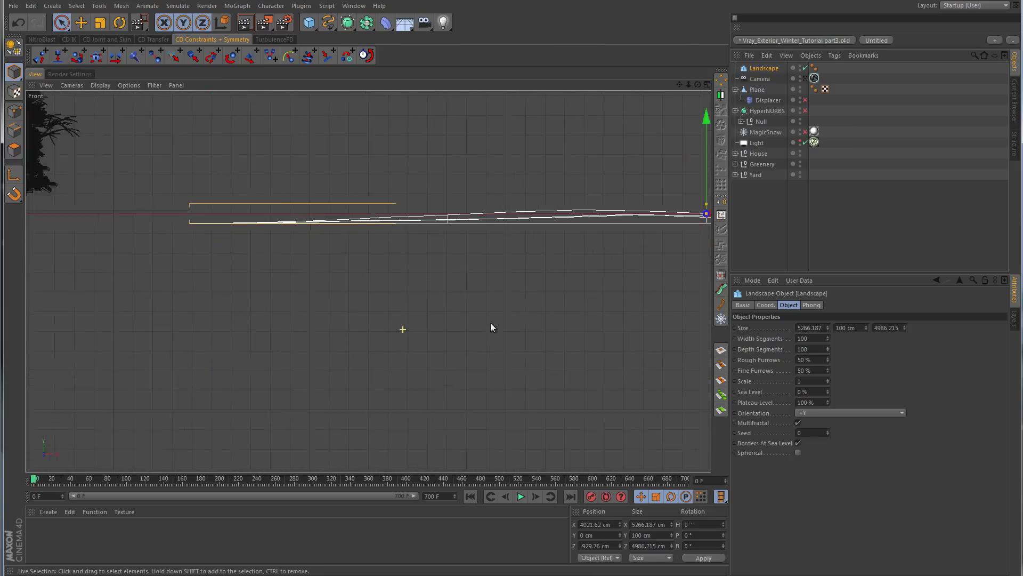
pyautogui.scroll(8, 330, 307)
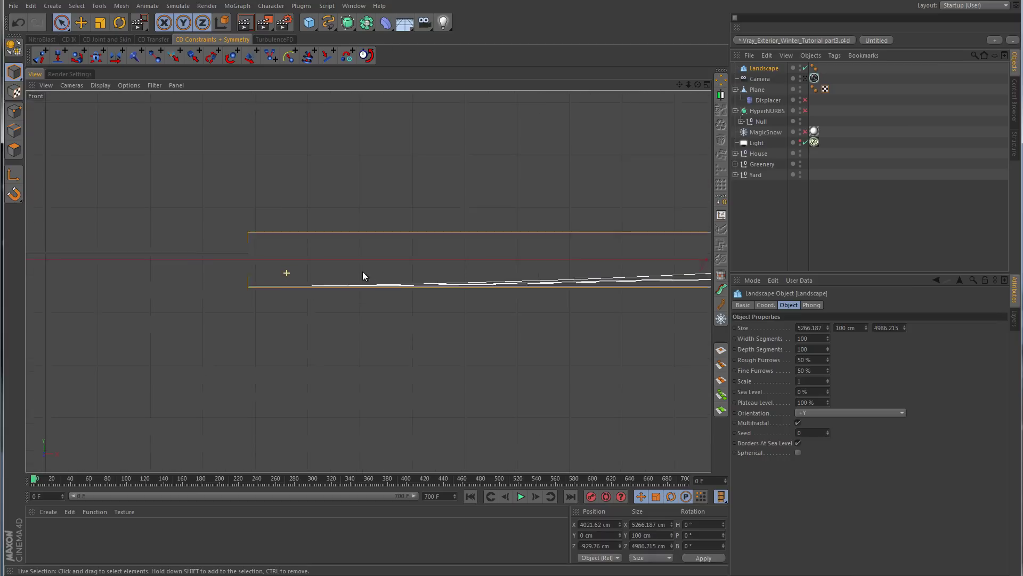
pyautogui.keyDown('alt'); pyautogui.moveTo(446, 327); pyautogui.dragTo(382, 327, button='middle'); pyautogui.keyUp('alt')
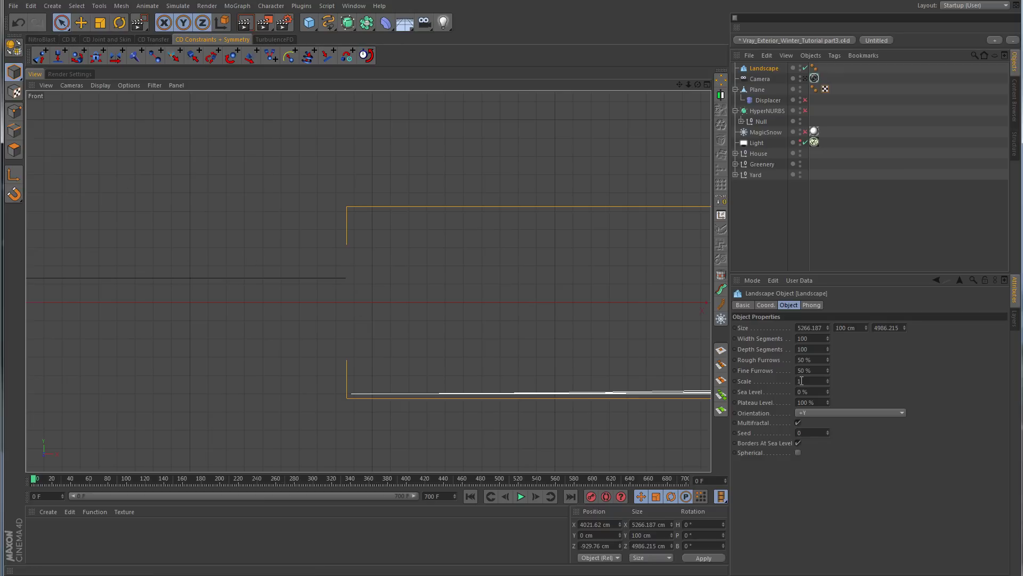
pyautogui.click(766, 306)
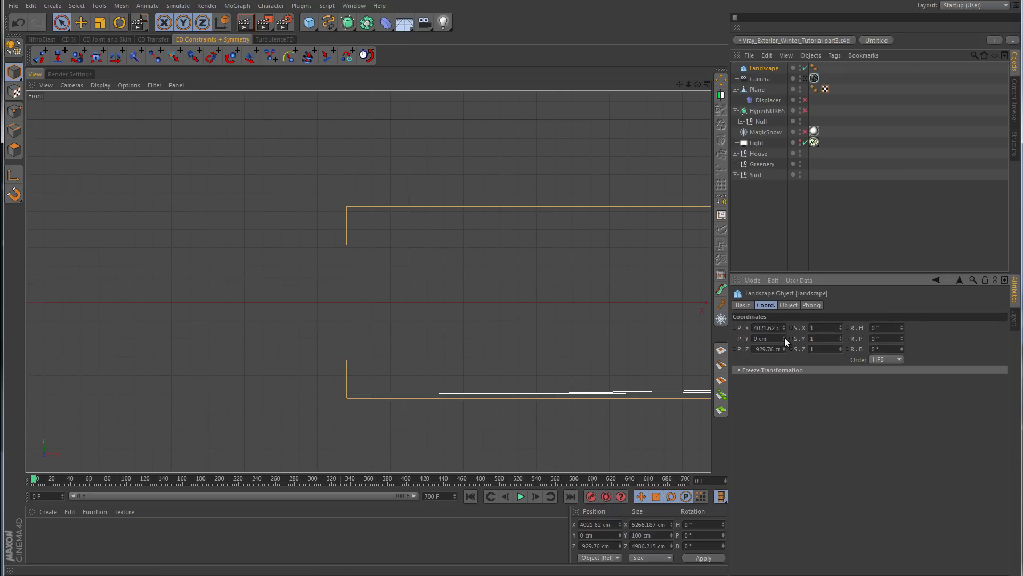
pyautogui.moveTo(784, 337); pyautogui.dragTo(784, 337)
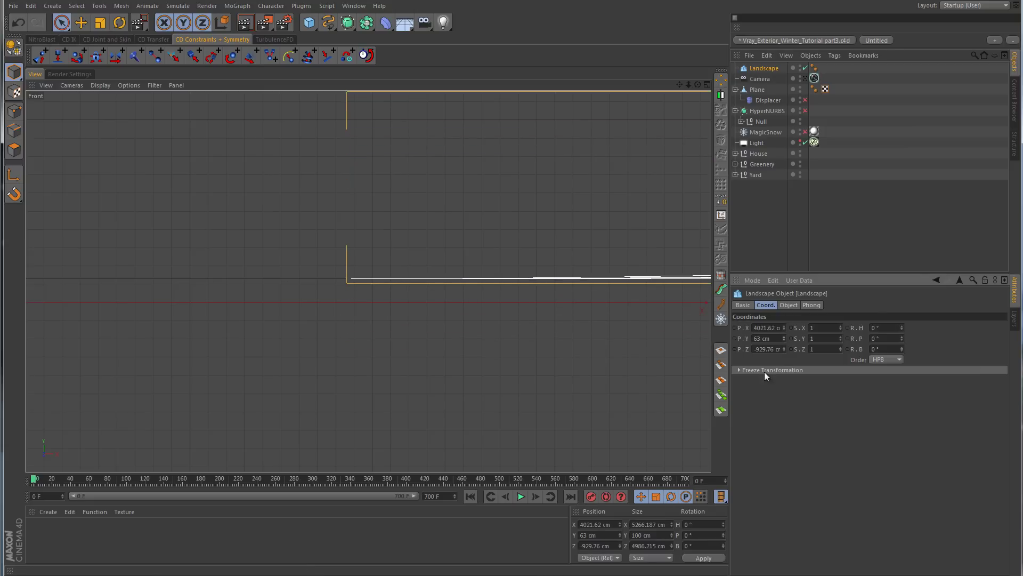
pyautogui.moveTo(785, 331); pyautogui.dragTo(785, 331)
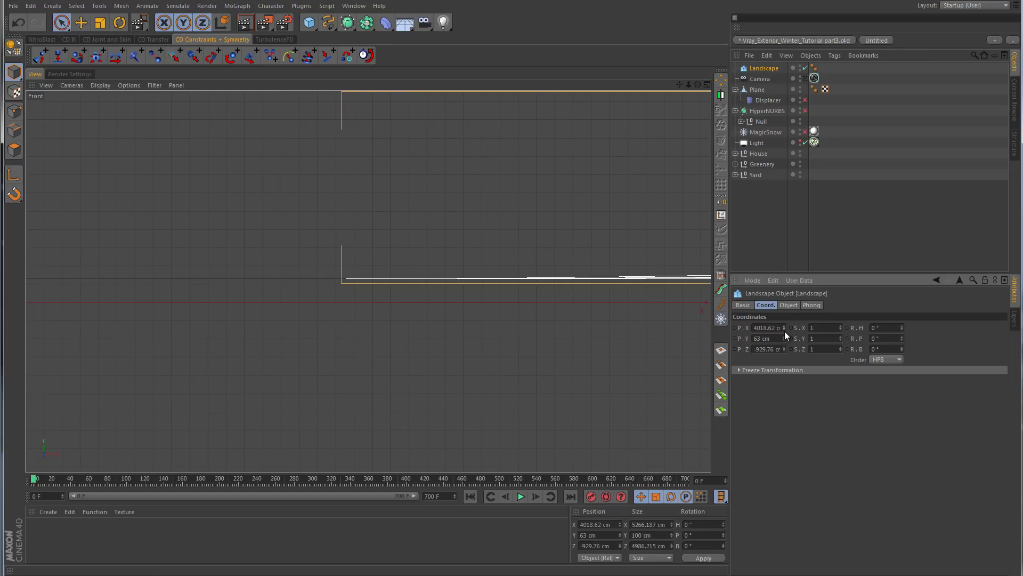
# Look through the scene camera and test-render a tall region over the horizon between the house and the large tree.
pyautogui.middleClick(469, 266)
pyautogui.middleClick(278, 218)
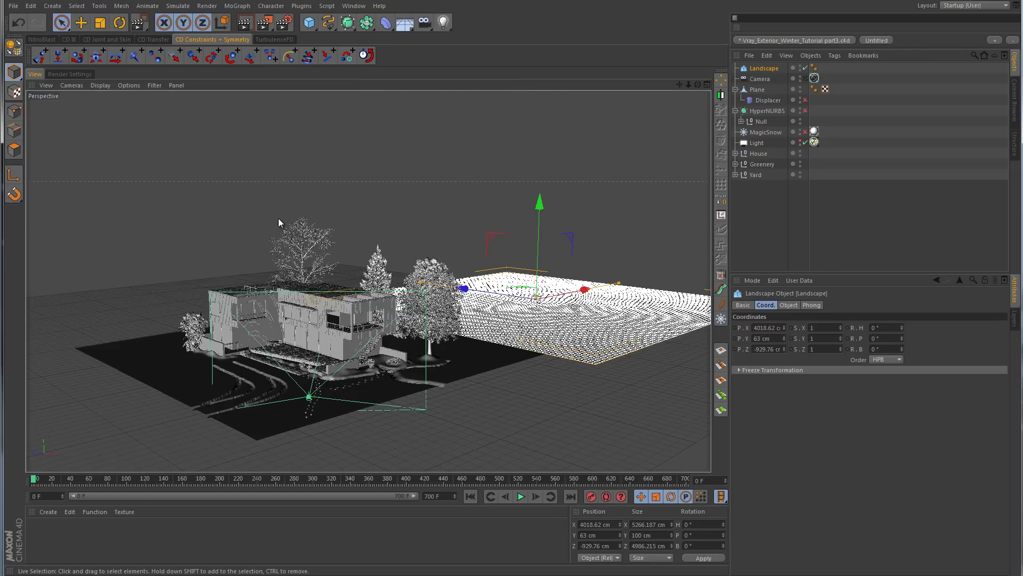
pyautogui.click(808, 79)
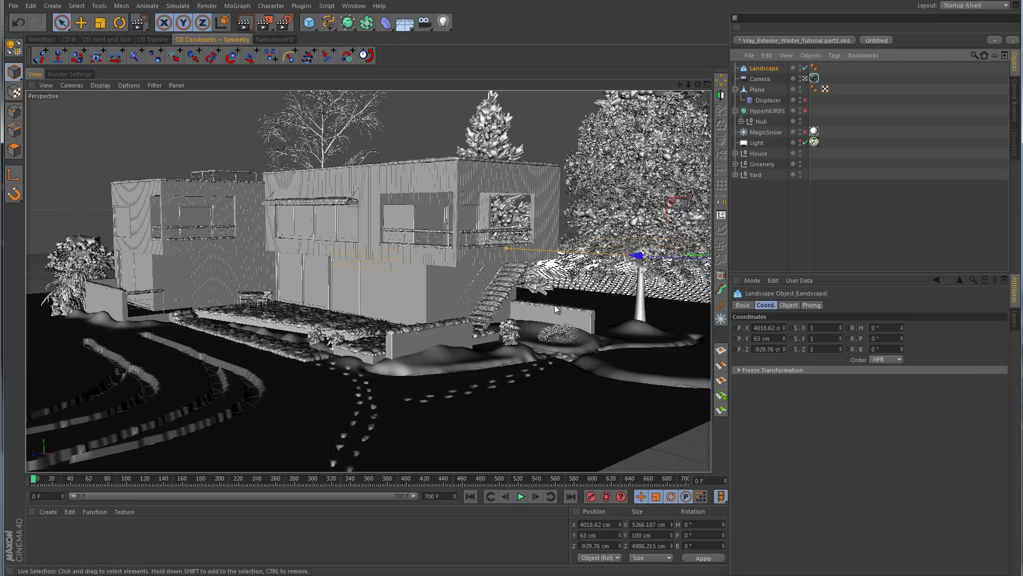
pyautogui.moveTo(264, 22); pyautogui.dragTo(315, 34)
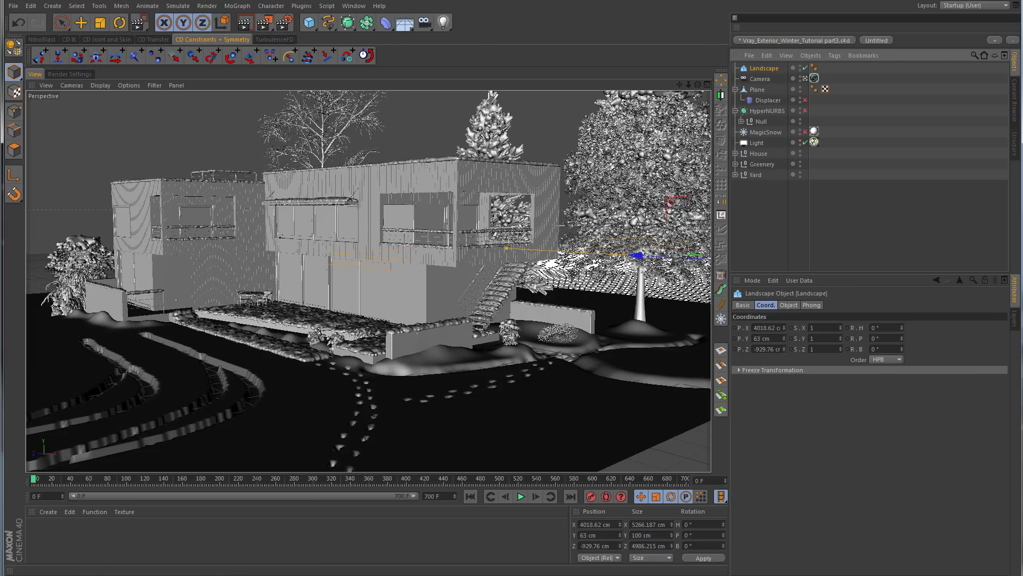
pyautogui.moveTo(534, 200); pyautogui.dragTo(599, 311)
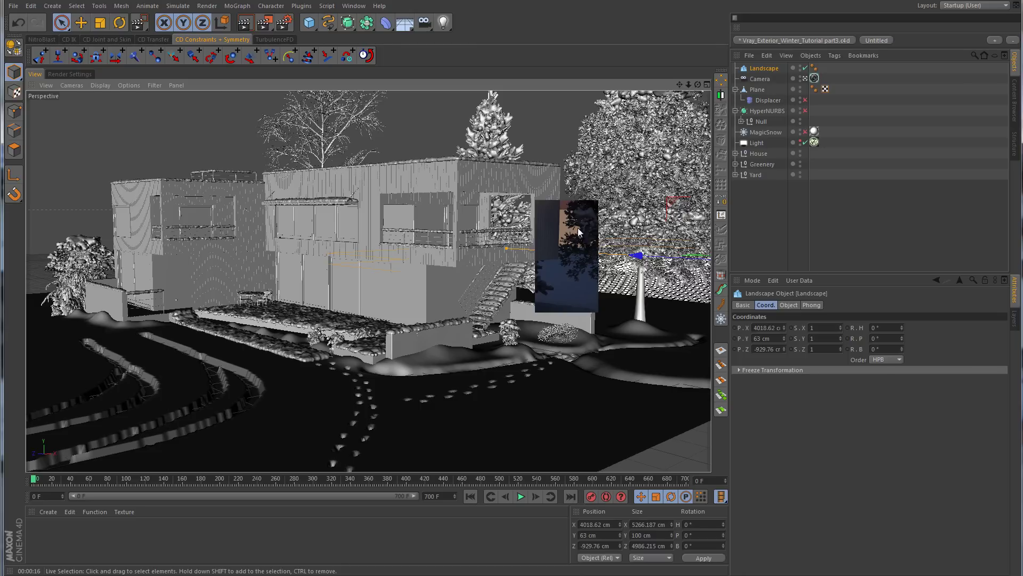
# Duplicate the landscape in the top view, place the copy beyond it at about X 9260 cm, and check it through the camera.
pyautogui.middleClick(549, 211)
pyautogui.middleClick(558, 193)
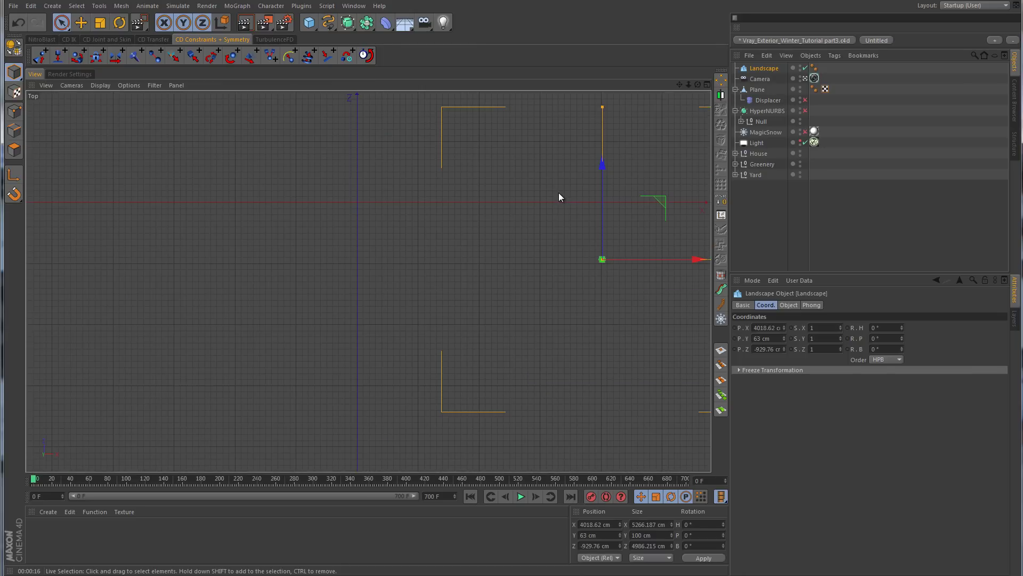
pyautogui.hotkey('ctrl', 'r')
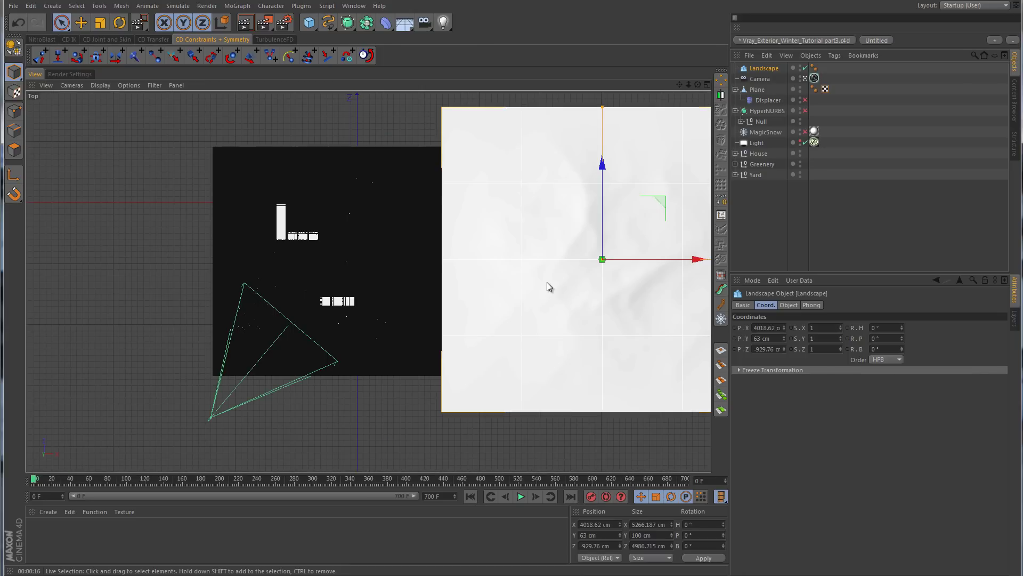
pyautogui.keyDown('alt'); pyautogui.moveTo(552, 285); pyautogui.dragTo(309, 312, button='middle'); pyautogui.keyUp('alt')
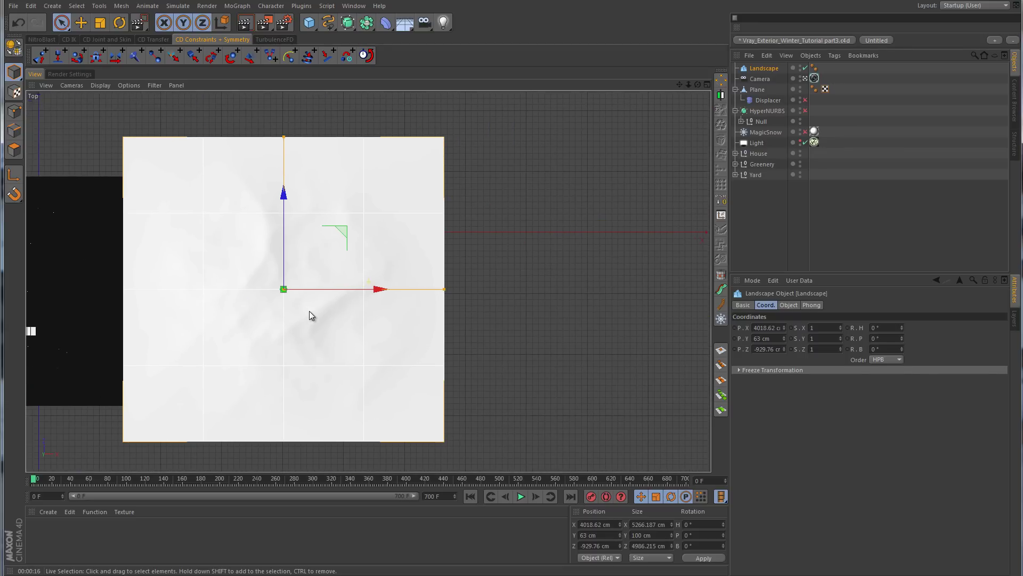
pyautogui.click(765, 68)
pyautogui.hotkey('ctrl', 'c')
pyautogui.hotkey('ctrl', 'v')
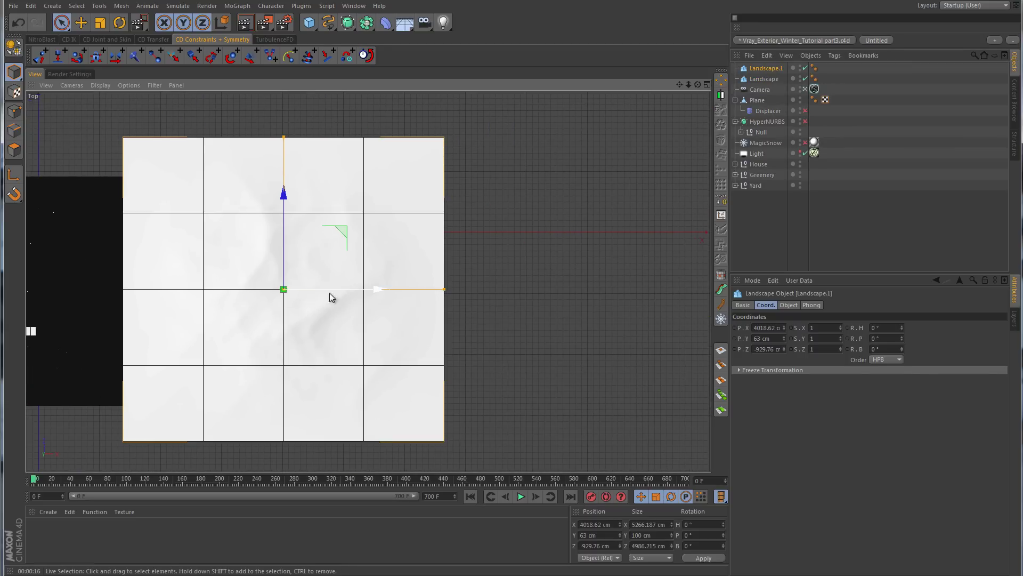
pyautogui.moveTo(329, 292); pyautogui.dragTo(624, 293)
pyautogui.press('F5')
pyautogui.middleClick(264, 221)
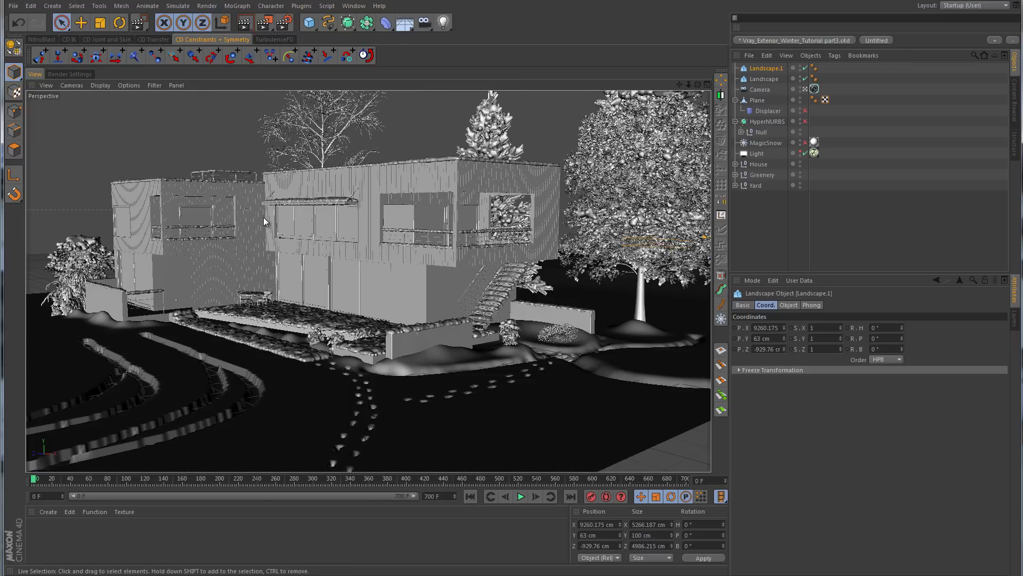
# Shift the landscape copy in the top view along the depth axis to about Z 1219 cm.
pyautogui.middleClick(670, 239)
pyautogui.middleClick(599, 219)
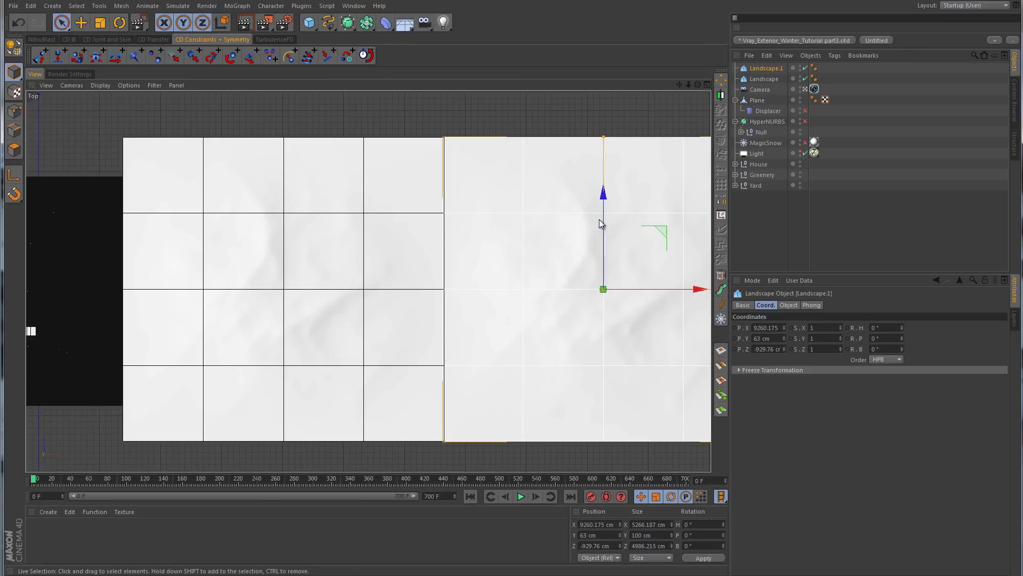
pyautogui.moveTo(601, 197); pyautogui.dragTo(614, 67)
pyautogui.scroll(-5, 487, 271)
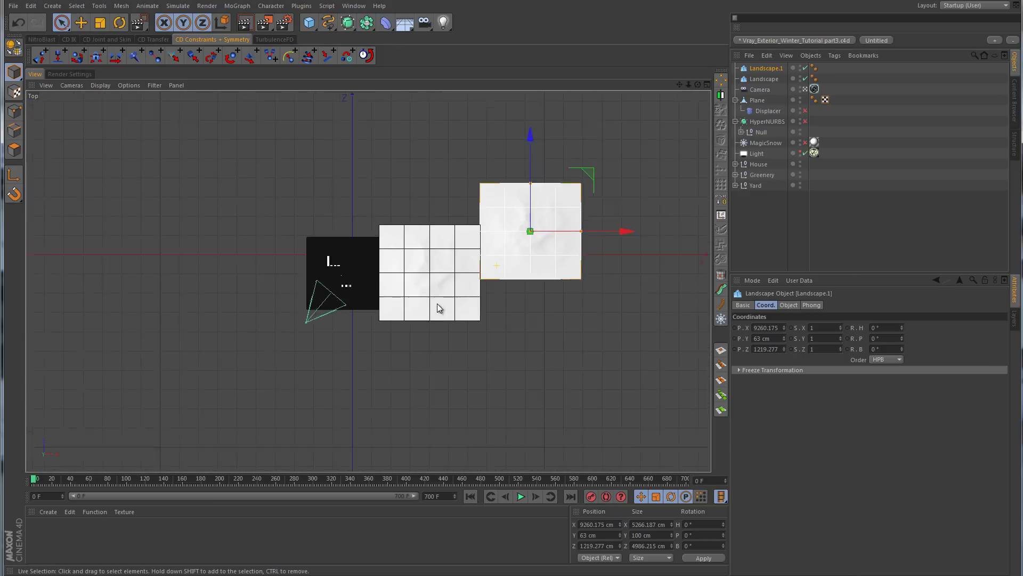
pyautogui.scroll(2, 494, 236)
pyautogui.keyDown('alt'); pyautogui.moveTo(495, 236); pyautogui.dragTo(501, 269, button='middle'); pyautogui.keyUp('alt')
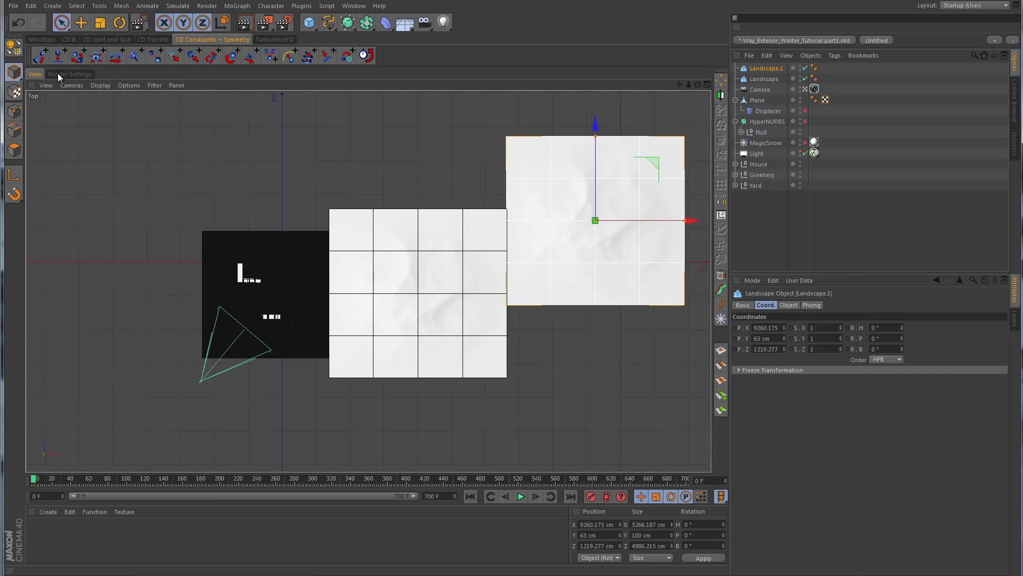
# With red Doodle Paint, mark both edges of the camera's field of view in the top view and scribble over the areas outside it.
pyautogui.click(99, 6)
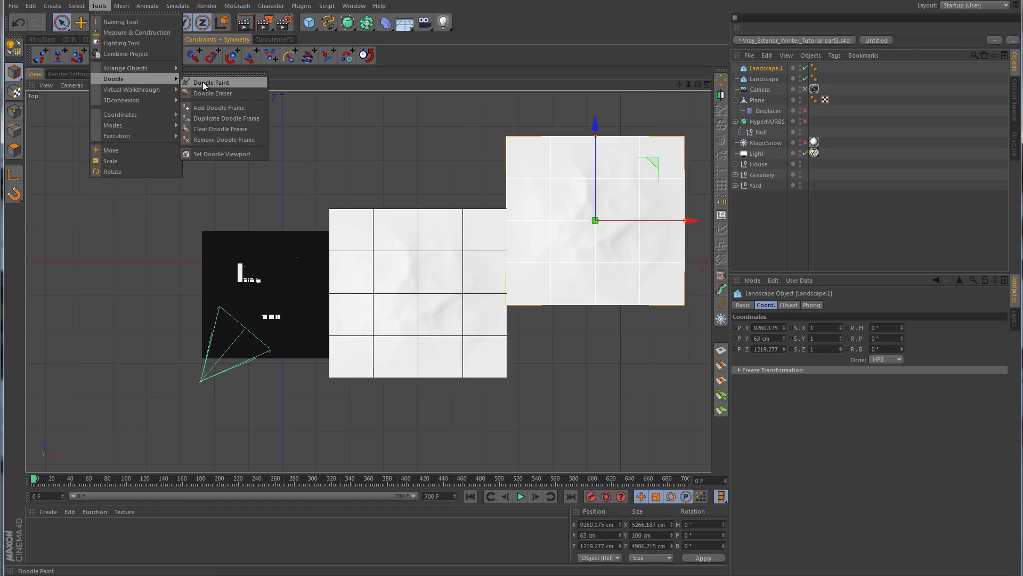
pyautogui.click(204, 81)
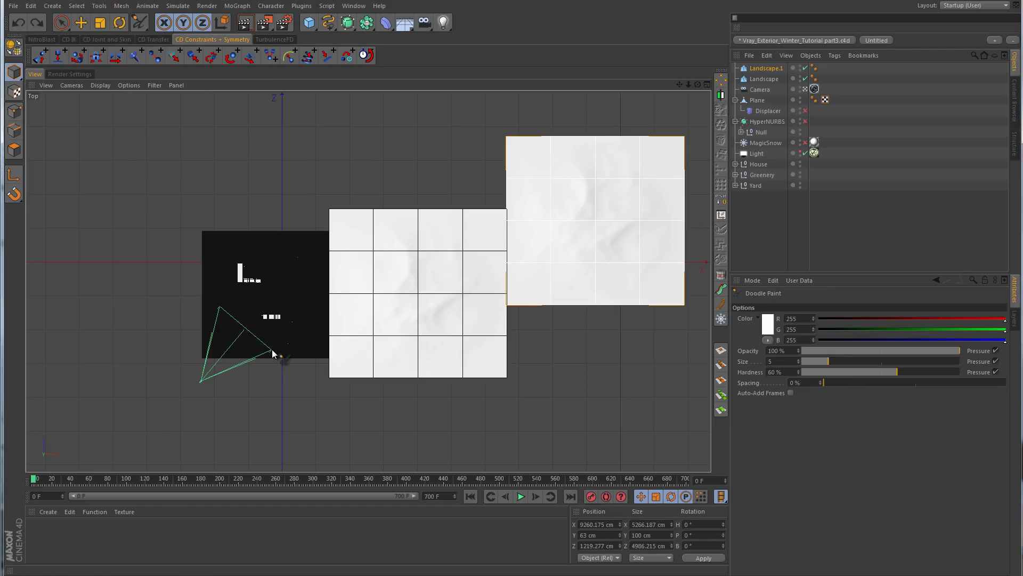
pyautogui.click(770, 324)
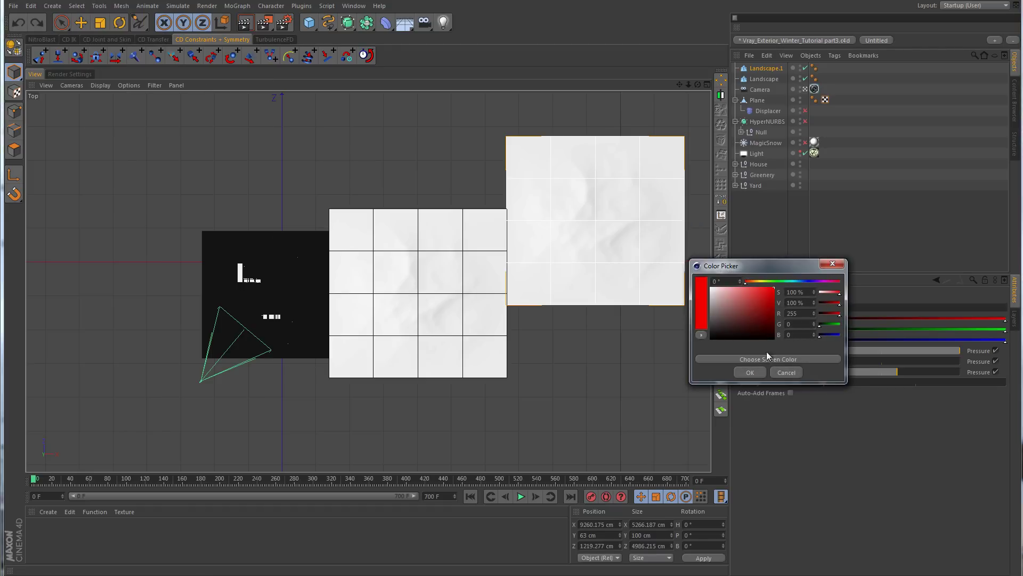
pyautogui.click(757, 374)
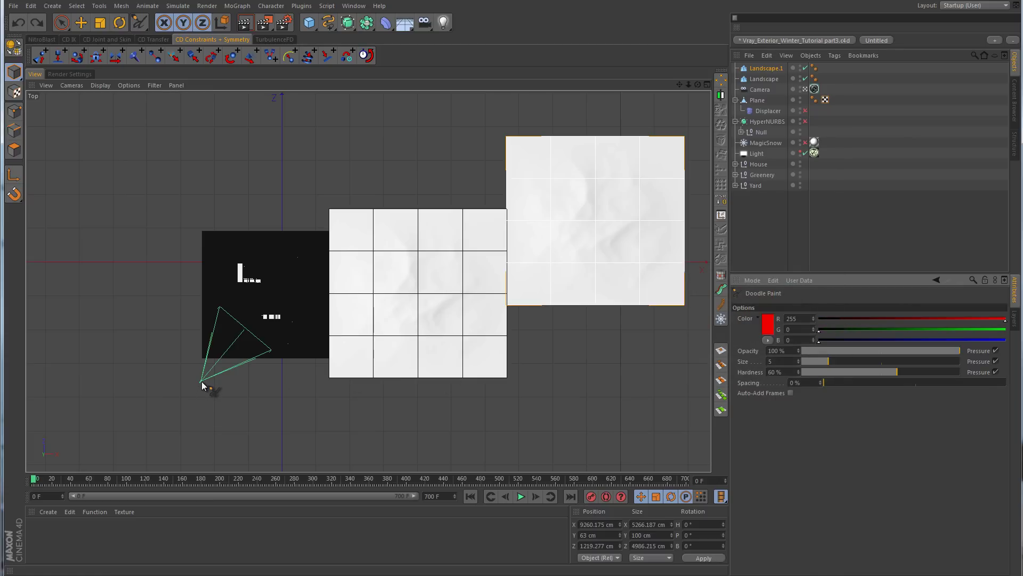
pyautogui.moveTo(201, 382)
pyautogui.mouseDown()
pyautogui.moveTo(481, 249)
pyautogui.moveTo(636, 134)
pyautogui.mouseUp()
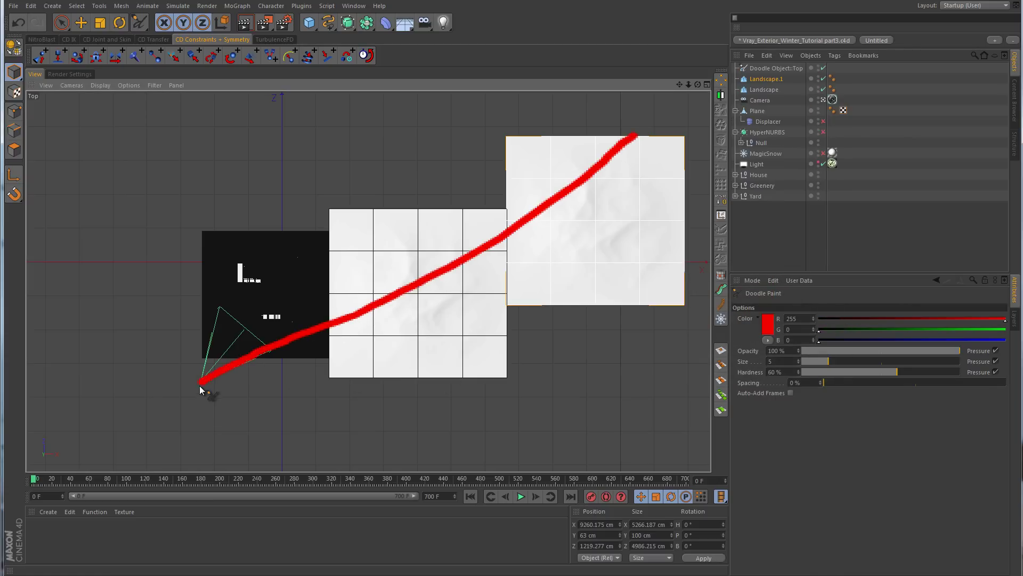
pyautogui.moveTo(203, 380)
pyautogui.mouseDown()
pyautogui.moveTo(237, 301)
pyautogui.moveTo(276, 101)
pyautogui.mouseUp()
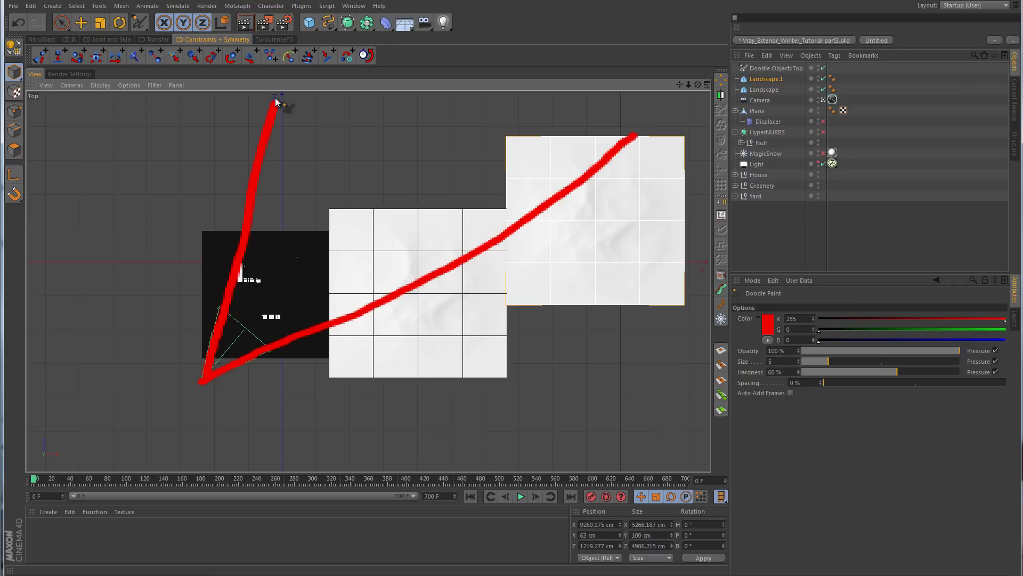
pyautogui.moveTo(367, 318)
pyautogui.mouseDown()
pyautogui.moveTo(480, 321)
pyautogui.moveTo(547, 254)
pyautogui.moveTo(600, 303)
pyautogui.mouseUp()
pyautogui.moveTo(630, 223); pyautogui.dragTo(681, 216)
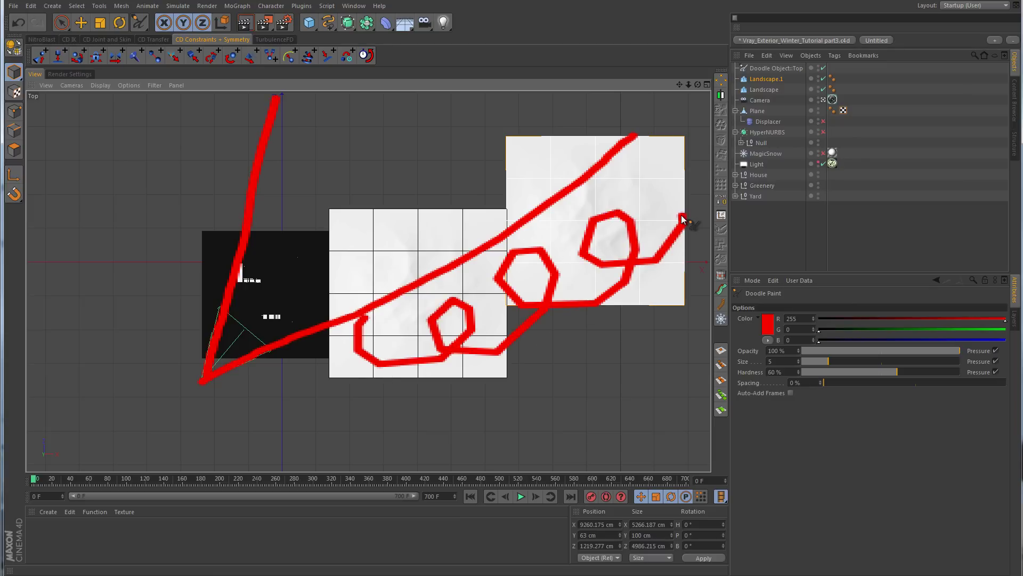
pyautogui.moveTo(205, 207); pyautogui.dragTo(192, 365)
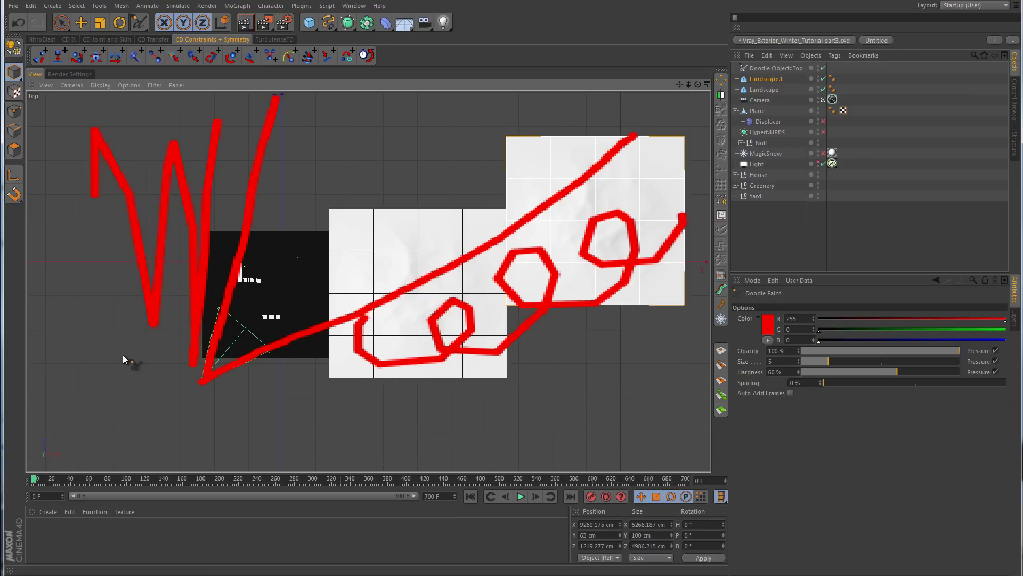
# Change the doodle colour to green (R 29, G 255, B 0), retrace the view edges, and circle three areas outside them.
pyautogui.click(768, 323)
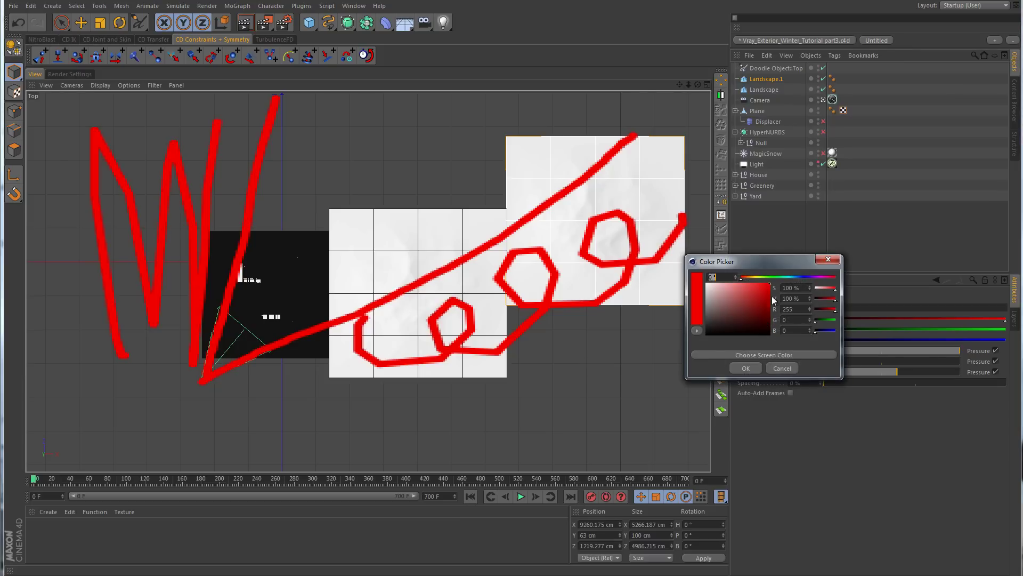
pyautogui.click(771, 278)
pyautogui.click(746, 368)
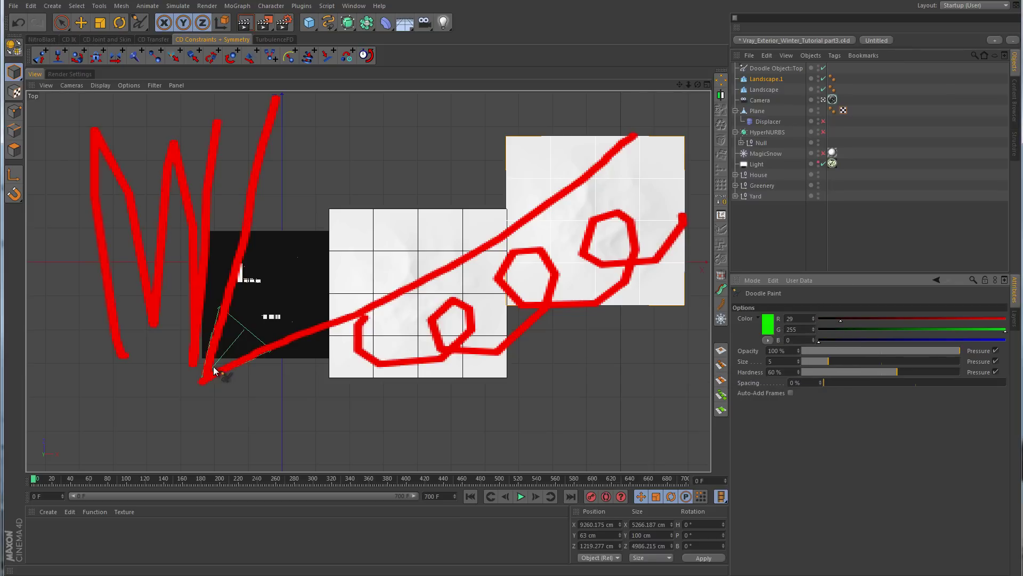
pyautogui.moveTo(218, 360); pyautogui.dragTo(319, 316)
pyautogui.moveTo(404, 281)
pyautogui.mouseDown()
pyautogui.moveTo(513, 202)
pyautogui.moveTo(598, 128)
pyautogui.moveTo(542, 186)
pyautogui.moveTo(417, 271)
pyautogui.moveTo(217, 367)
pyautogui.moveTo(268, 134)
pyautogui.moveTo(216, 374)
pyautogui.moveTo(469, 248)
pyautogui.moveTo(637, 136)
pyautogui.mouseUp()
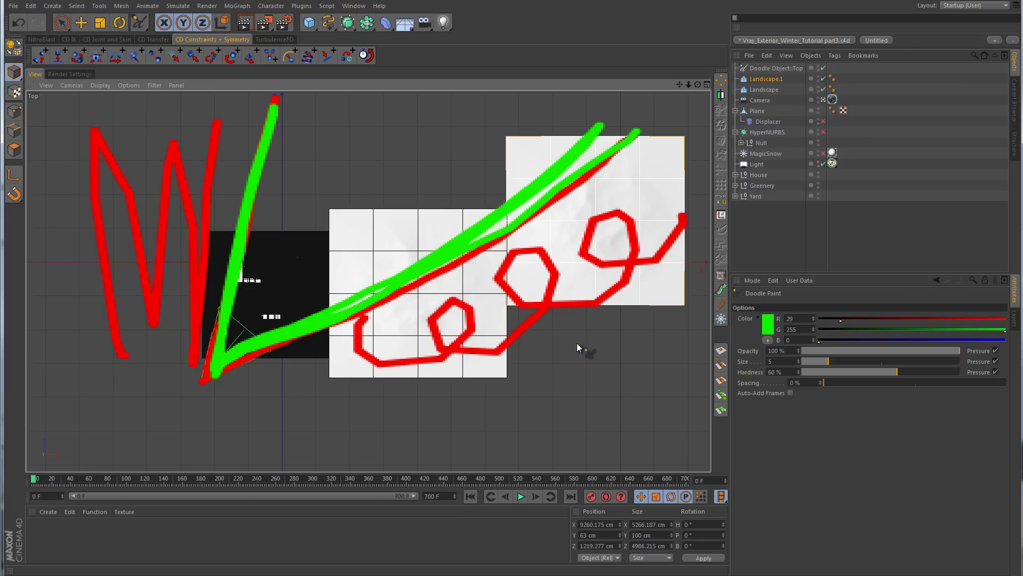
pyautogui.moveTo(573, 360)
pyautogui.mouseDown()
pyautogui.moveTo(604, 442)
pyautogui.moveTo(572, 379)
pyautogui.mouseUp()
pyautogui.moveTo(423, 400)
pyautogui.mouseDown()
pyautogui.moveTo(452, 439)
pyautogui.moveTo(438, 404)
pyautogui.mouseUp()
pyautogui.moveTo(72, 213)
pyautogui.mouseDown()
pyautogui.moveTo(160, 138)
pyautogui.moveTo(167, 149)
pyautogui.mouseUp()
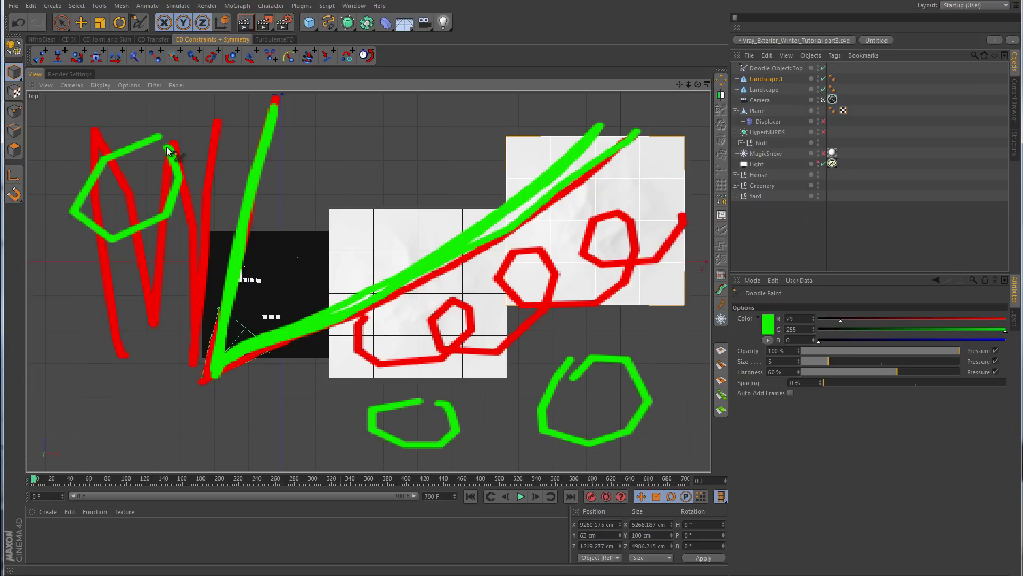
# Delete the doodle object and select the landscape copy.
pyautogui.click(796, 69)
pyautogui.press('Delete')
pyautogui.click(777, 67)
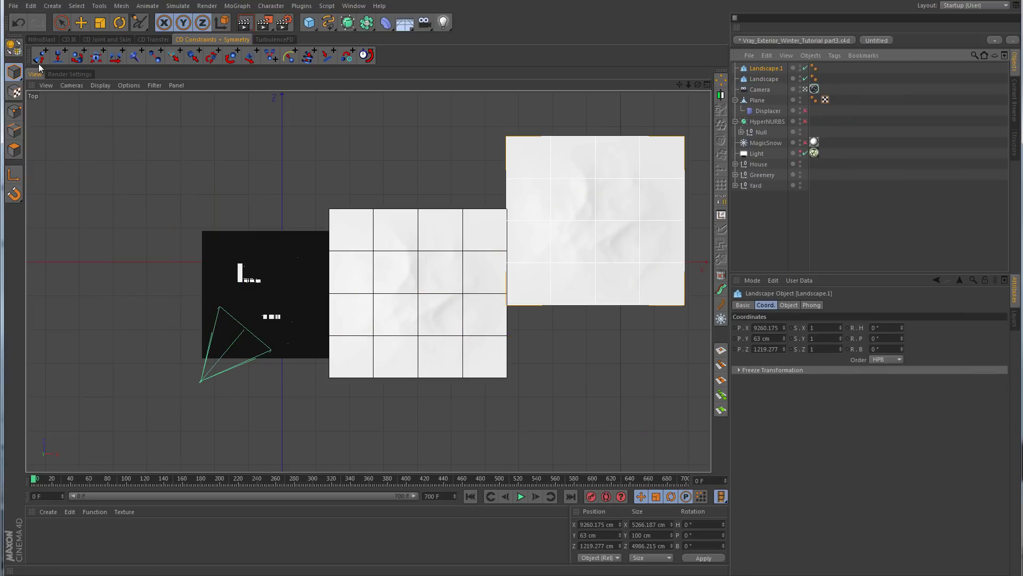
# Activate the Move tool and return to the camera's perspective view.
pyautogui.press('e')
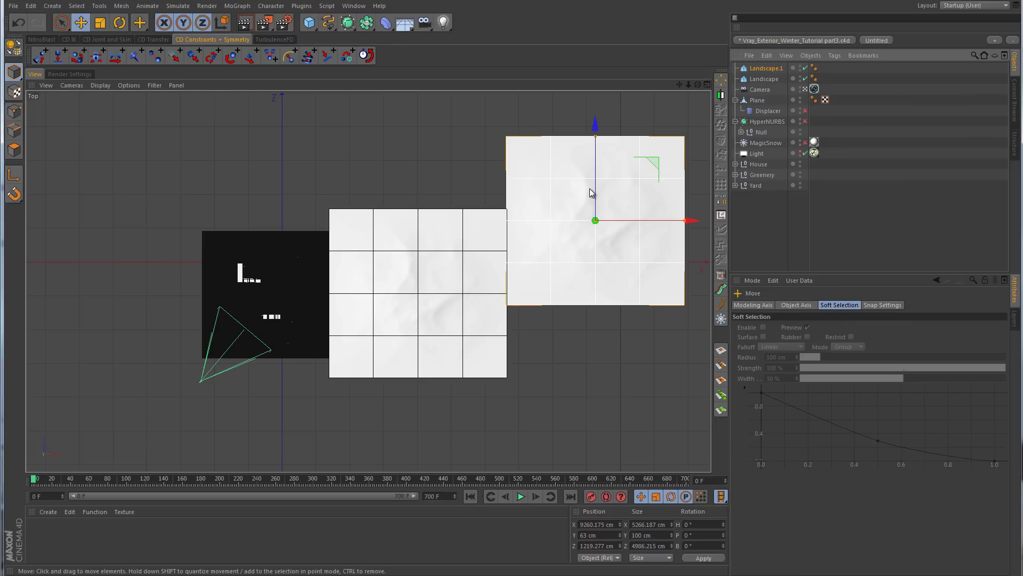
pyautogui.middleClick(283, 187)
pyautogui.middleClick(256, 182)
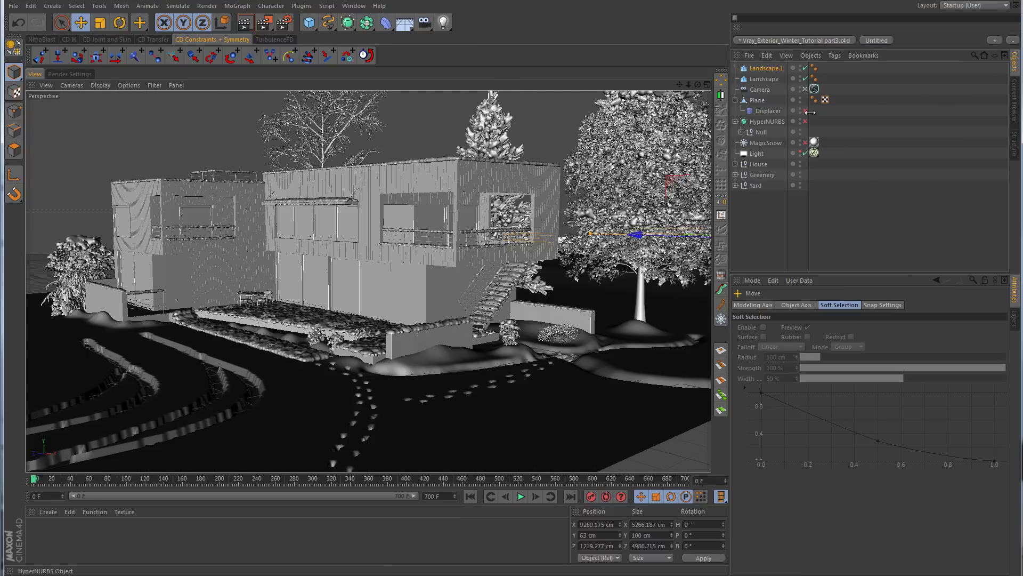
# Leave the camera view and increase the selected landscape copy's height to about 1298 cm.
pyautogui.click(805, 91)
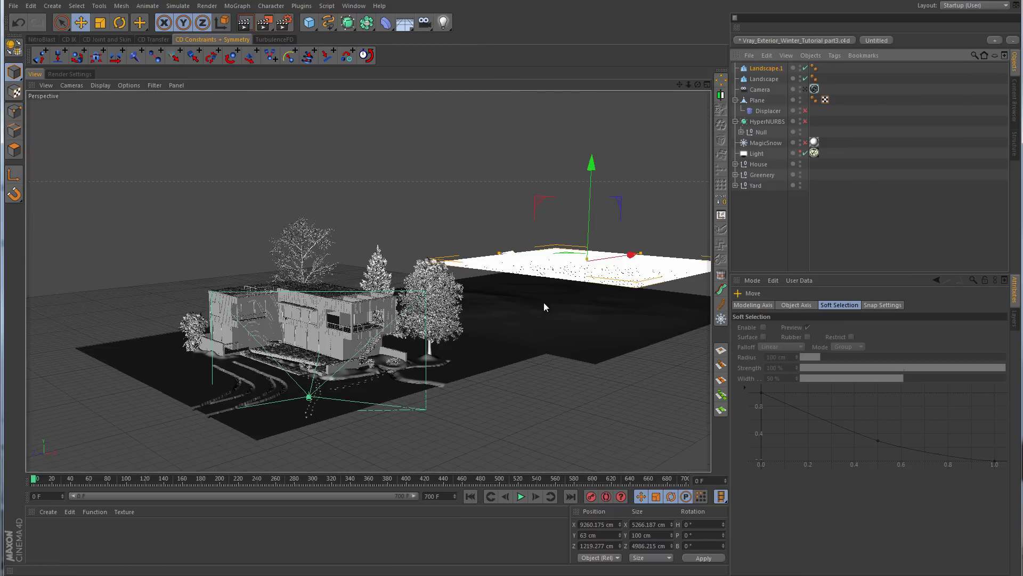
pyautogui.keyDown('alt'); pyautogui.moveTo(530, 316); pyautogui.dragTo(516, 315); pyautogui.keyUp('alt')
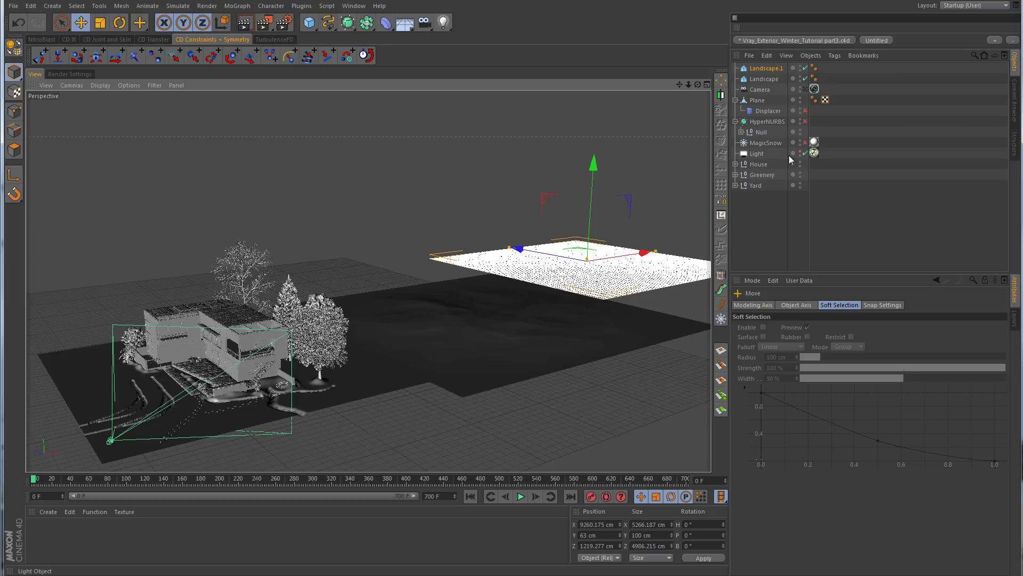
pyautogui.click(779, 68)
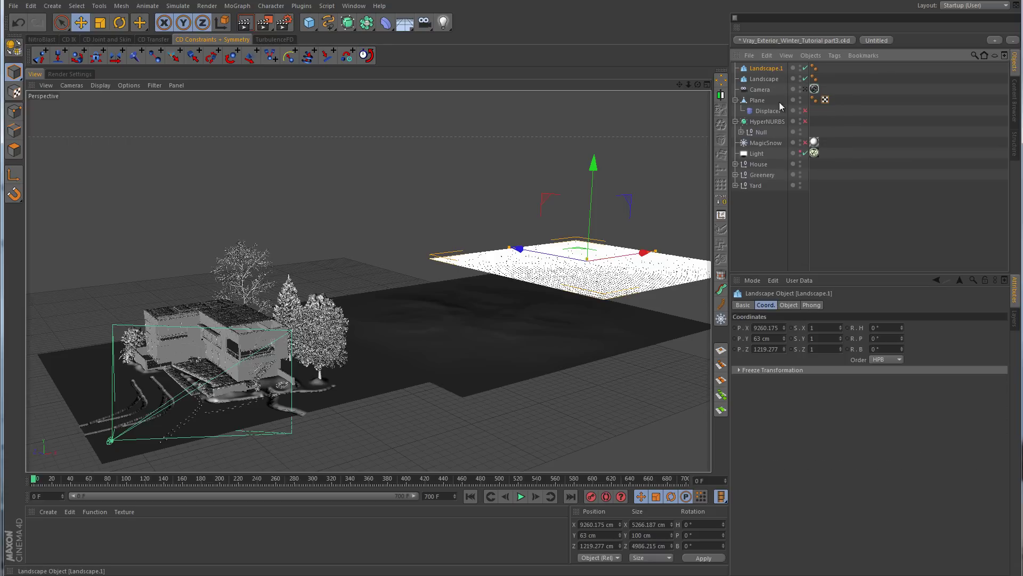
pyautogui.click(789, 305)
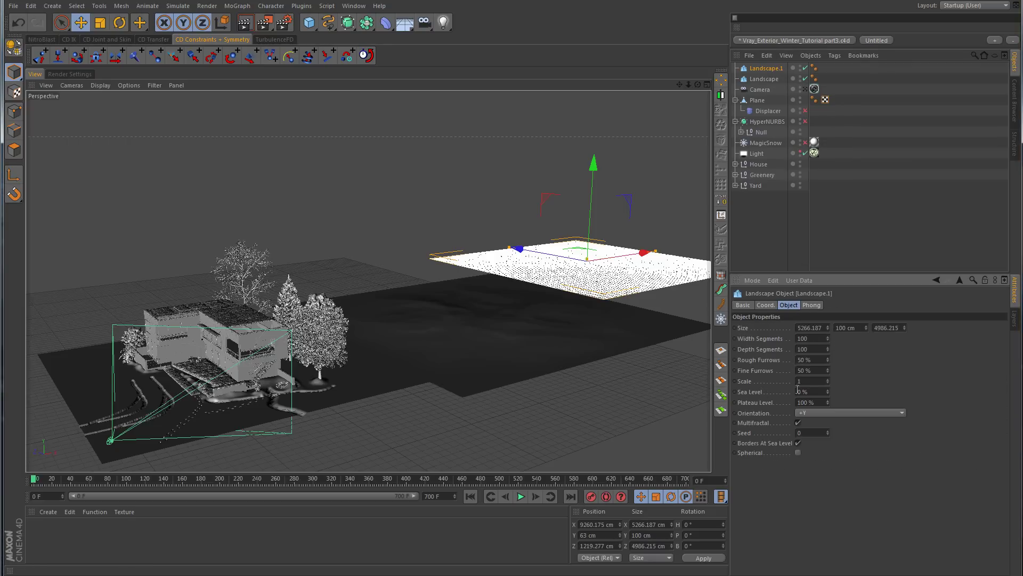
pyautogui.moveTo(866, 329); pyautogui.dragTo(843, 312)
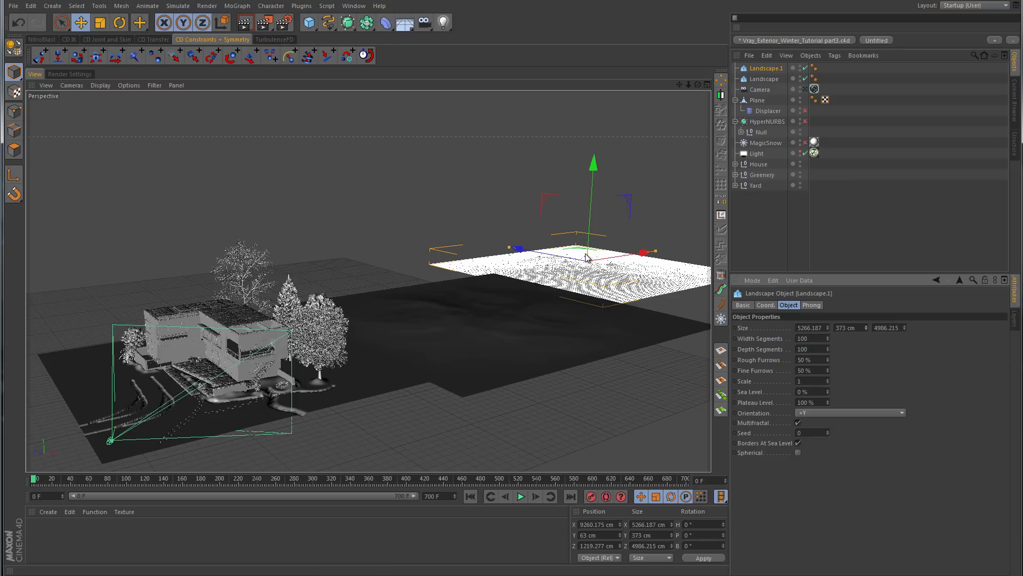
pyautogui.moveTo(587, 256); pyautogui.dragTo(589, 216)
# In the front view, raise the mountainous landscape copy to about Y 657 cm so its base meets the ground line.
pyautogui.middleClick(622, 341)
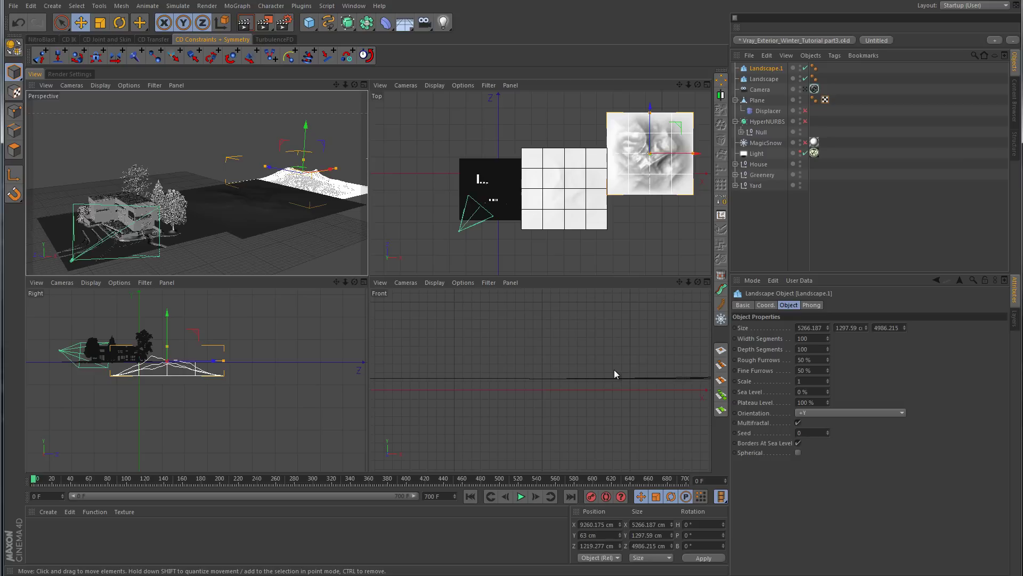
pyautogui.middleClick(614, 370)
pyautogui.scroll(3, 373, 336)
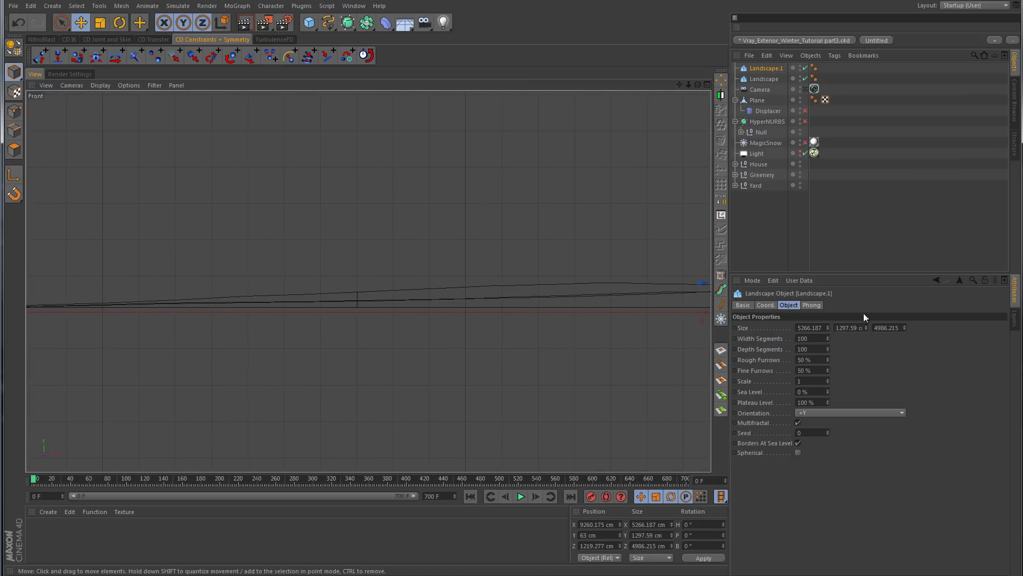
pyautogui.scroll(-5, 613, 352)
pyautogui.keyDown('alt'); pyautogui.moveTo(634, 347); pyautogui.dragTo(206, 341, button='middle'); pyautogui.keyUp('alt')
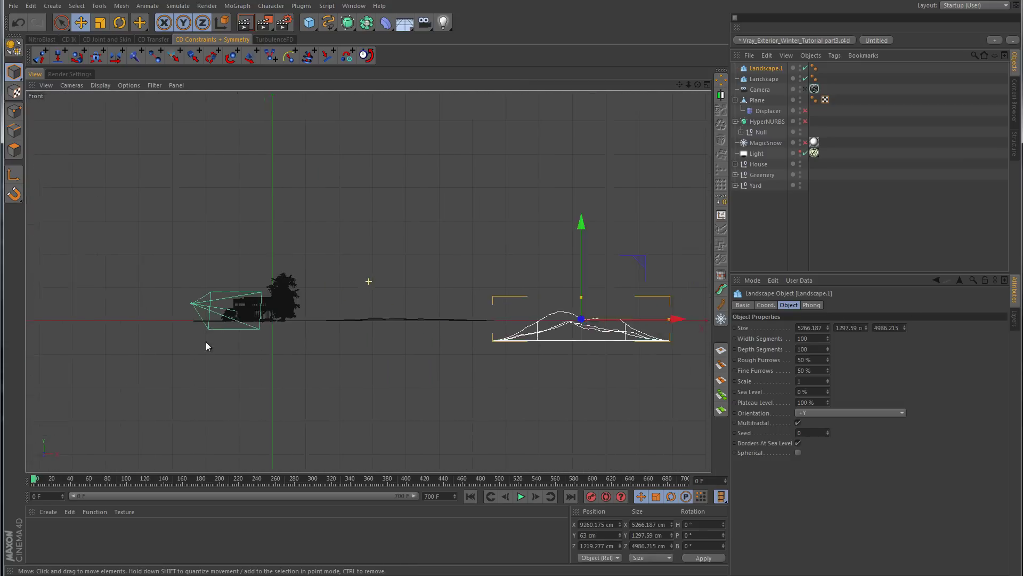
pyautogui.keyDown('alt'); pyautogui.moveTo(206, 341); pyautogui.dragTo(419, 341, button='right'); pyautogui.keyUp('alt')
pyautogui.keyDown('alt'); pyautogui.moveTo(418, 341); pyautogui.dragTo(349, 409, button='middle'); pyautogui.keyUp('alt')
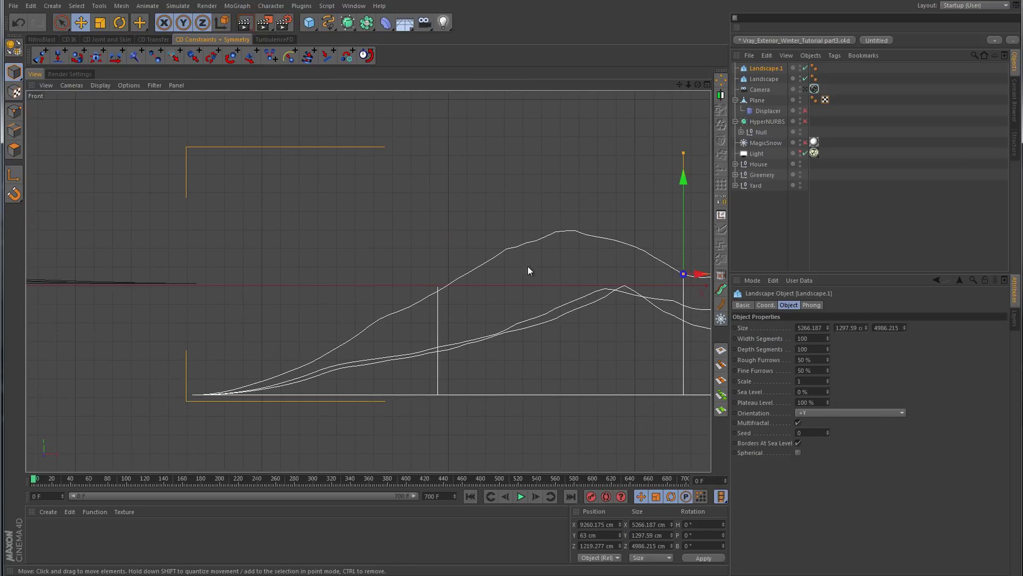
pyautogui.moveTo(685, 184); pyautogui.dragTo(512, 292)
# Return to the camera's view, move the mountain landscape along Z to about 3585 cm, and test-render the gap between house and large tree.
pyautogui.middleClick(269, 222)
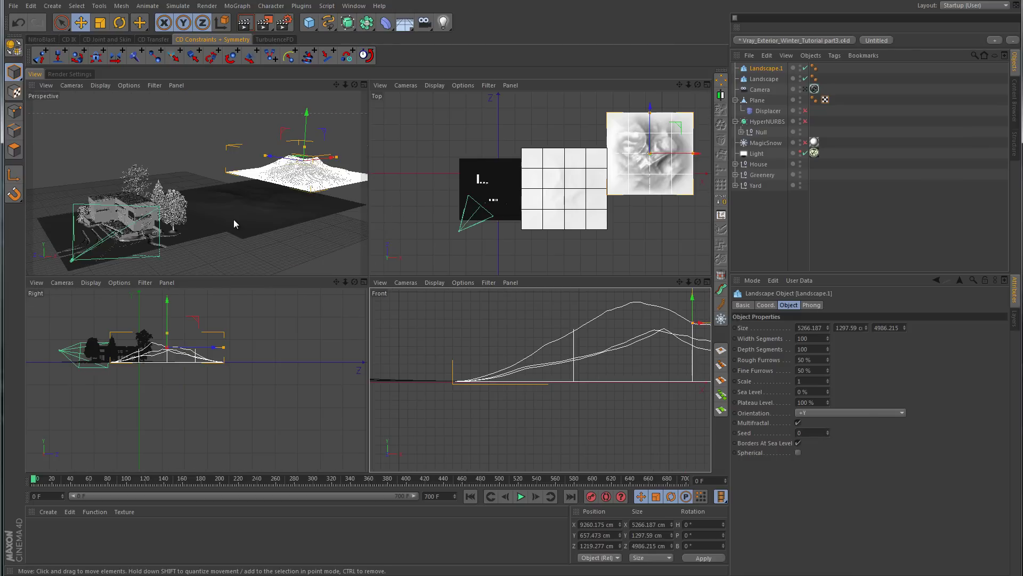
pyautogui.middleClick(233, 219)
pyautogui.click(805, 89)
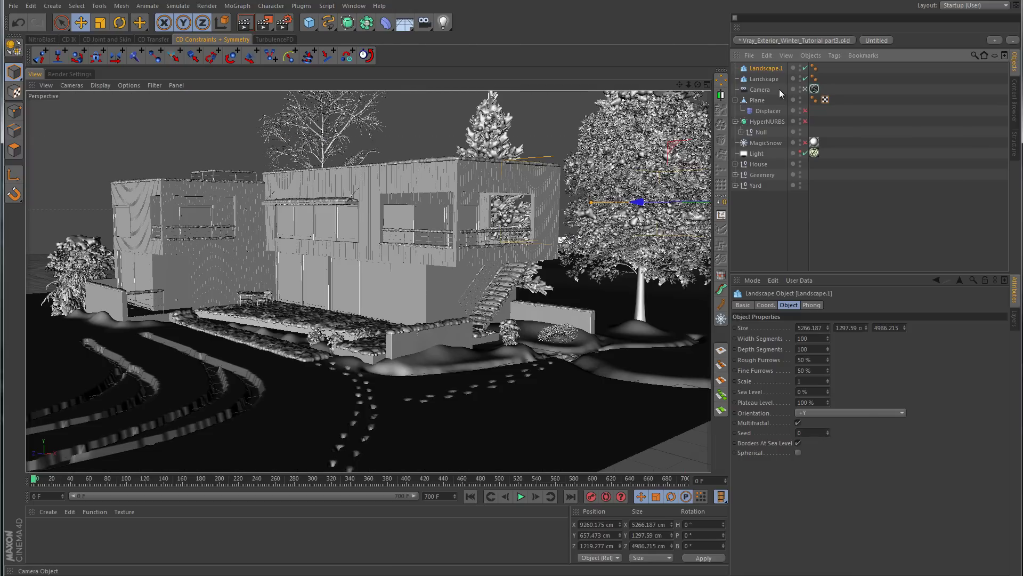
pyautogui.moveTo(642, 203); pyautogui.dragTo(525, 213)
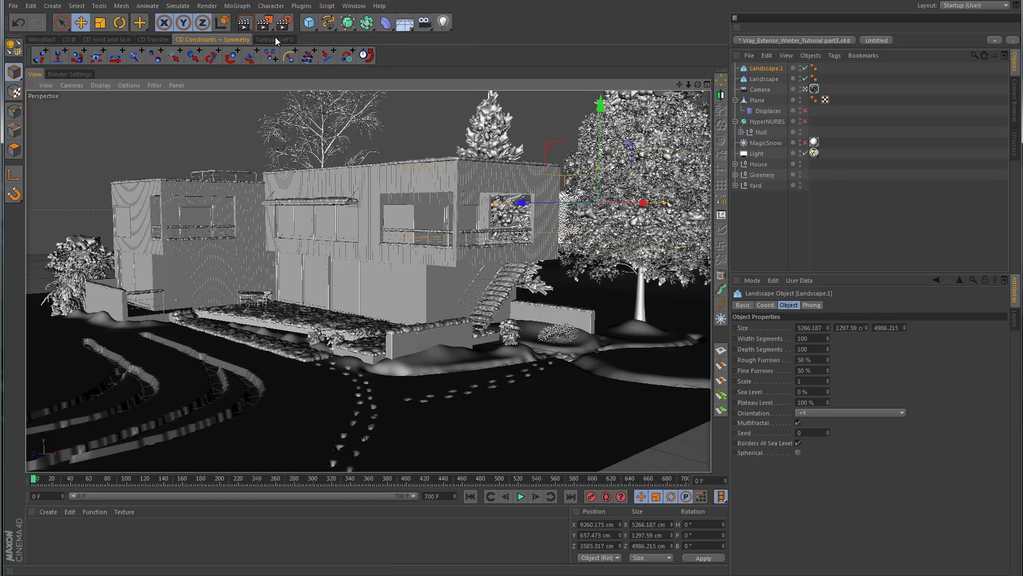
pyautogui.moveTo(262, 24); pyautogui.dragTo(322, 56)
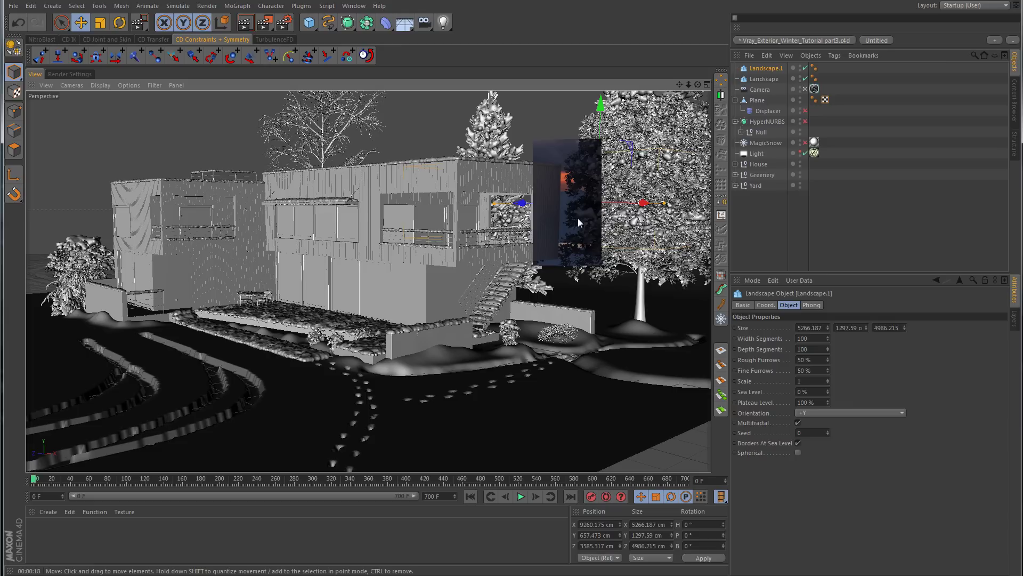
# Set the mountain landscape's vertical position to about Y 401 cm and test-render the gap beside the large tree again.
pyautogui.click(778, 68)
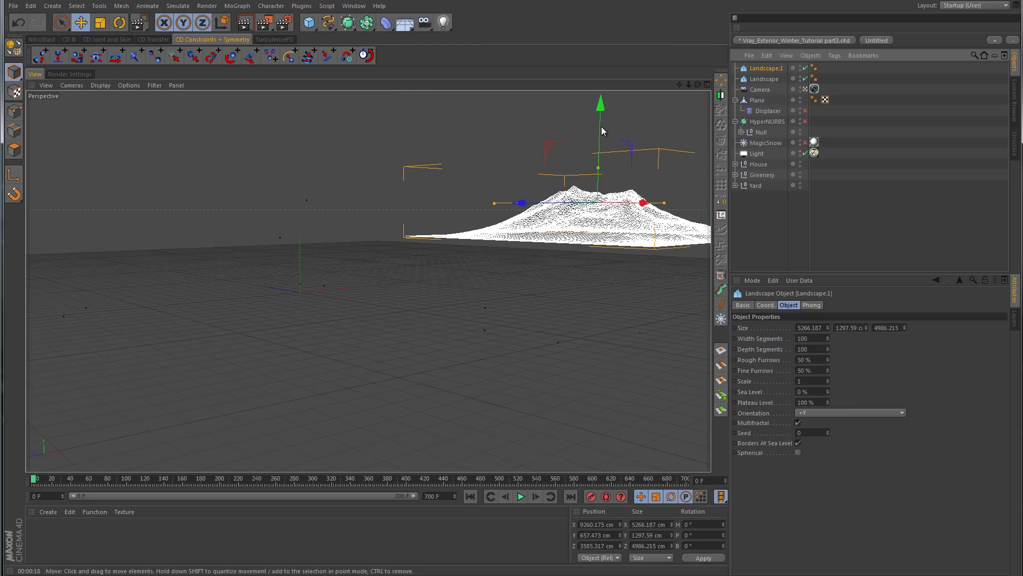
pyautogui.moveTo(601, 127)
pyautogui.mouseDown()
pyautogui.moveTo(601, 112)
pyautogui.moveTo(605, 126)
pyautogui.mouseUp()
pyautogui.click(926, 192)
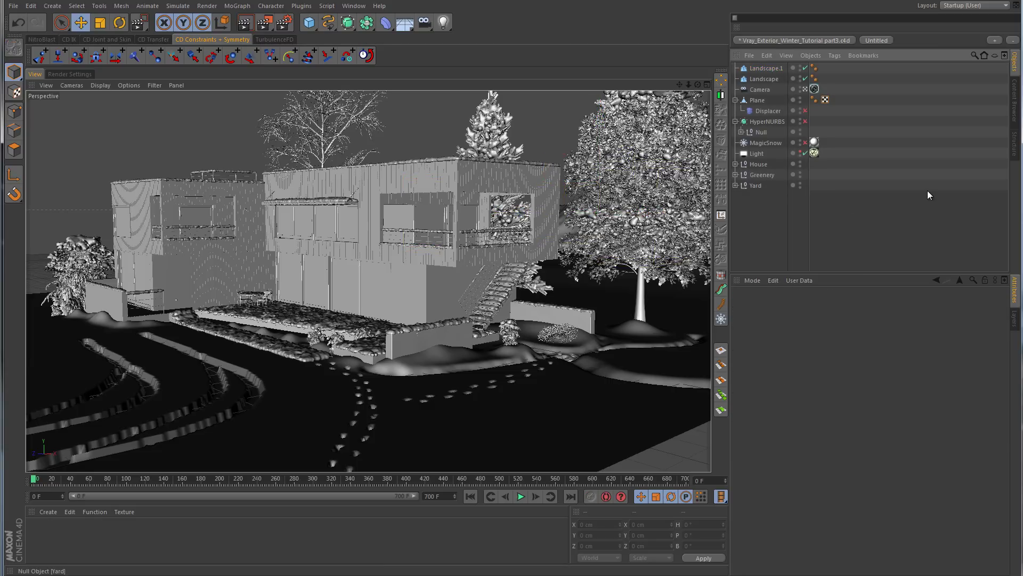
pyautogui.click(288, 45)
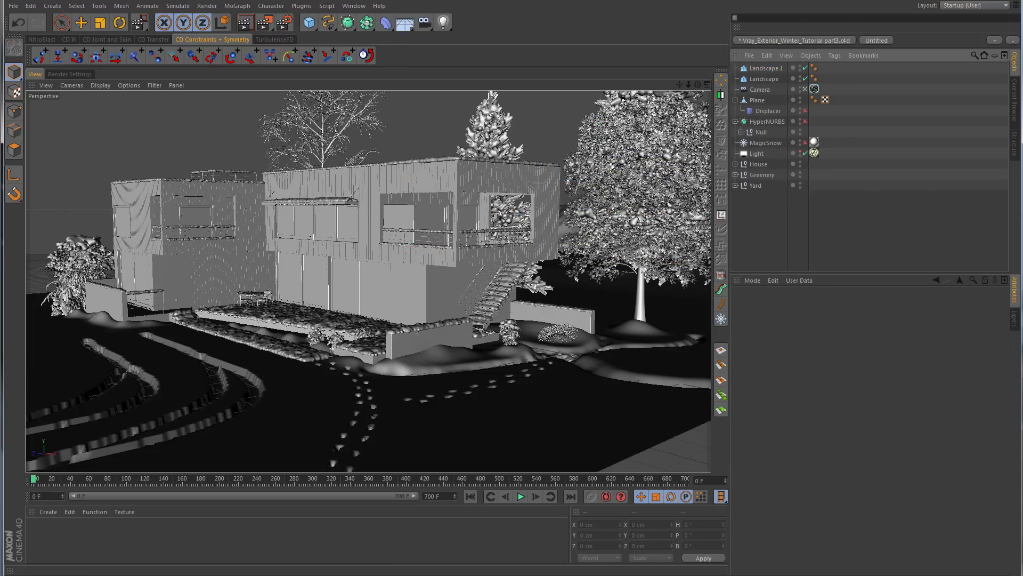
pyautogui.press('e')
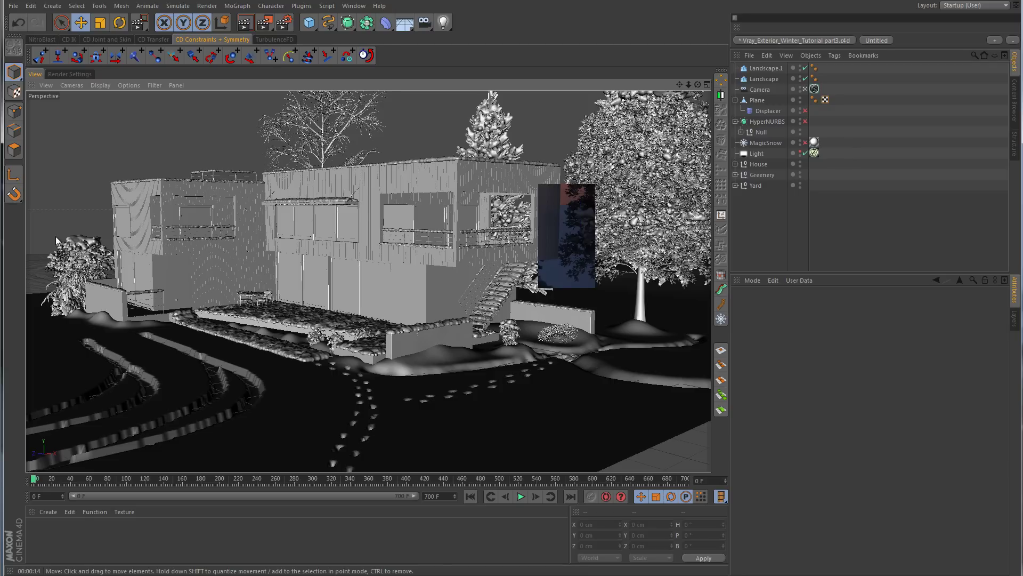
# Duplicate the mountain landscape and, in the top view, place the copy behind the house at about X 1200, Z 9406 cm.
pyautogui.middleClick(634, 208)
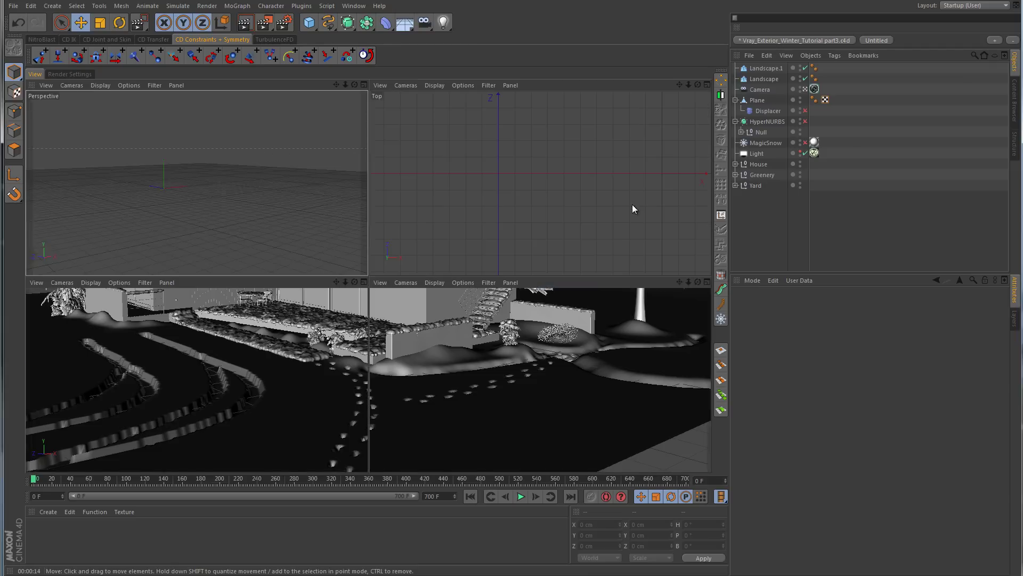
pyautogui.middleClick(629, 187)
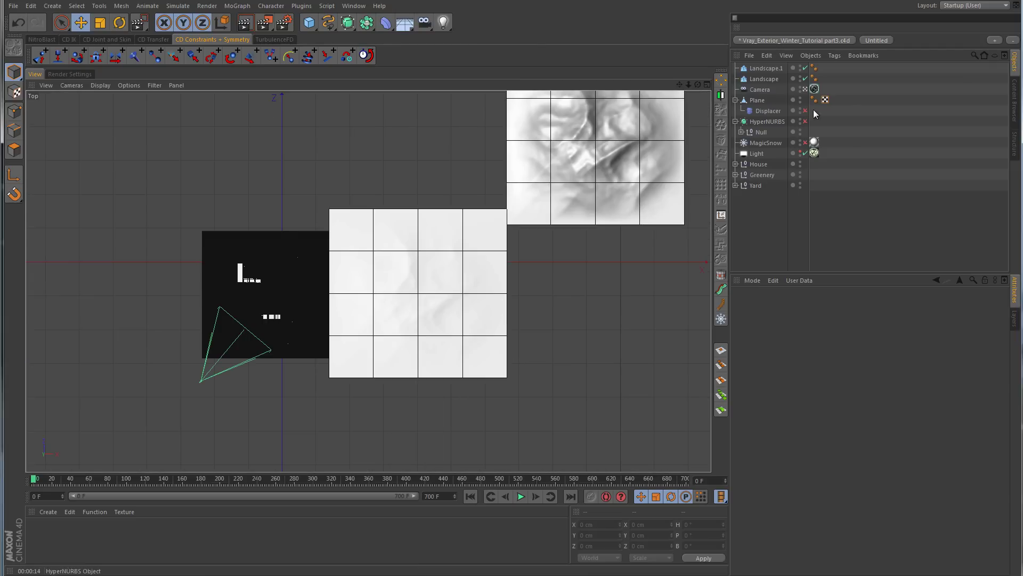
pyautogui.click(613, 178)
pyautogui.scroll(-2, 611, 177)
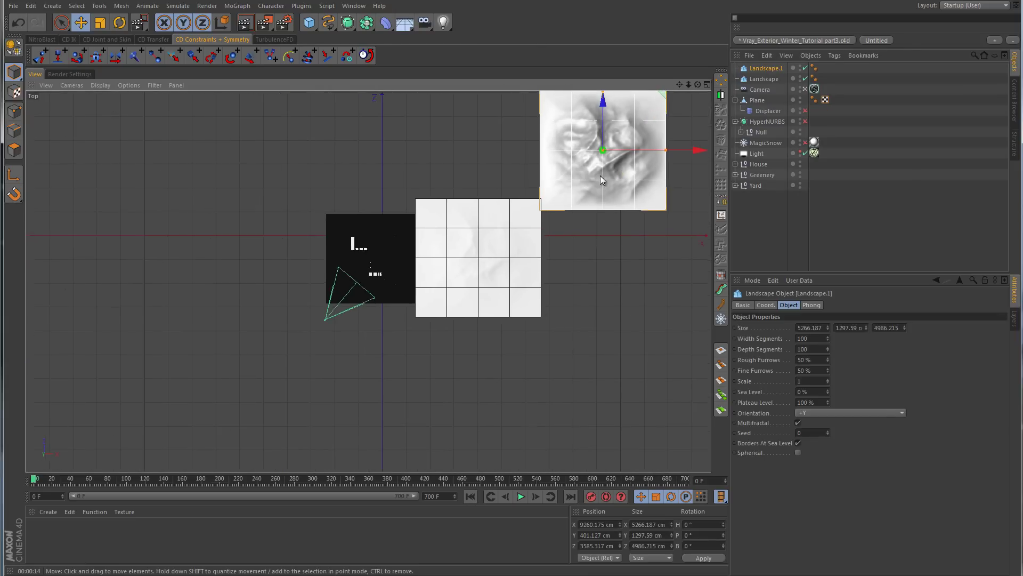
pyautogui.keyDown('alt'); pyautogui.moveTo(612, 177); pyautogui.dragTo(618, 316, button='middle'); pyautogui.keyUp('alt')
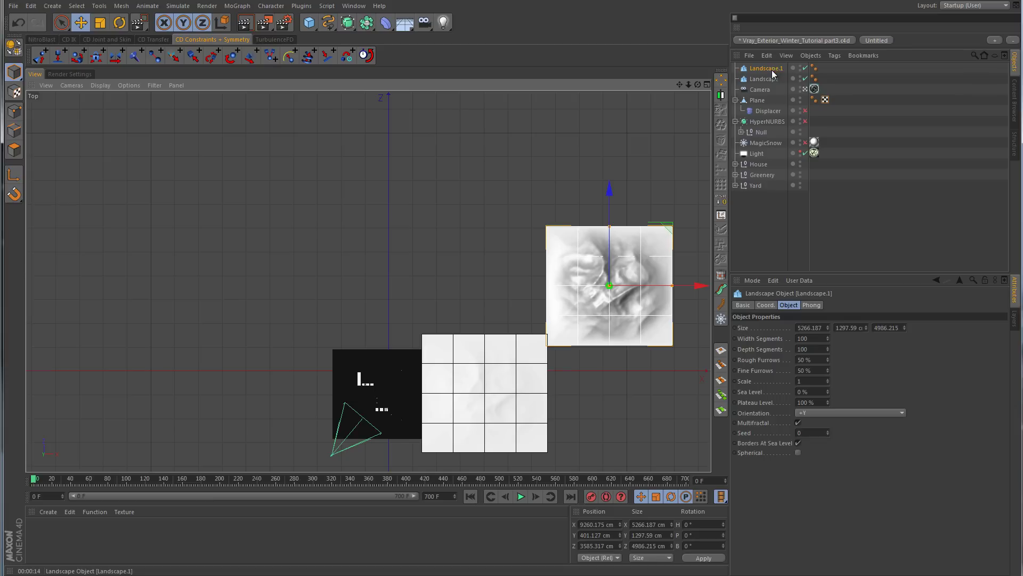
pyautogui.keyDown('ctrl'); pyautogui.moveTo(773, 74); pyautogui.dragTo(776, 65); pyautogui.keyUp('ctrl')
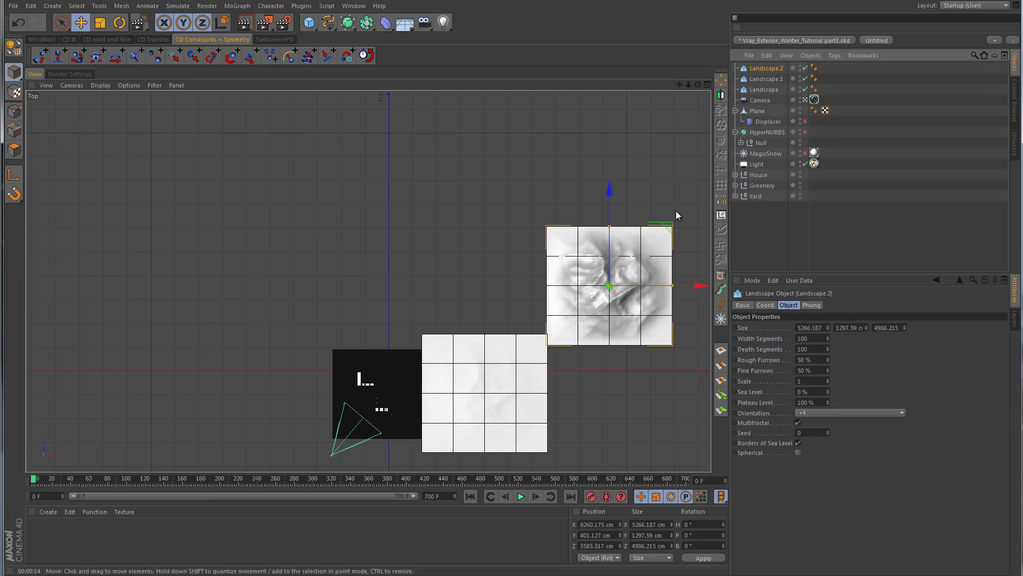
pyautogui.moveTo(664, 255); pyautogui.dragTo(482, 107)
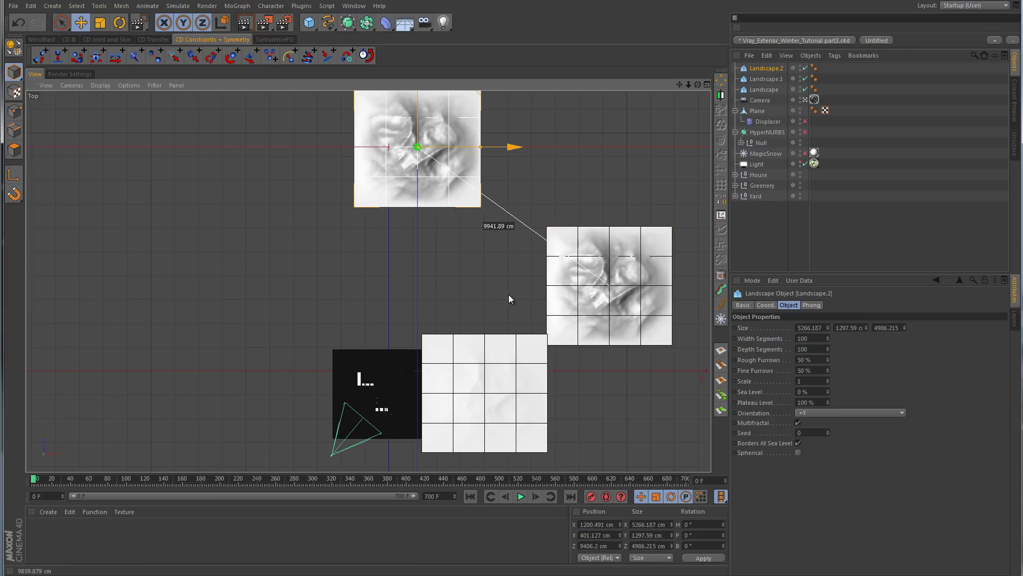
pyautogui.moveTo(509, 294); pyautogui.dragTo(508, 294)
# Duplicate the flat landscape and place the copy against the ground plane's far edge, at about X 168, Z 3404 cm.
pyautogui.click(772, 90)
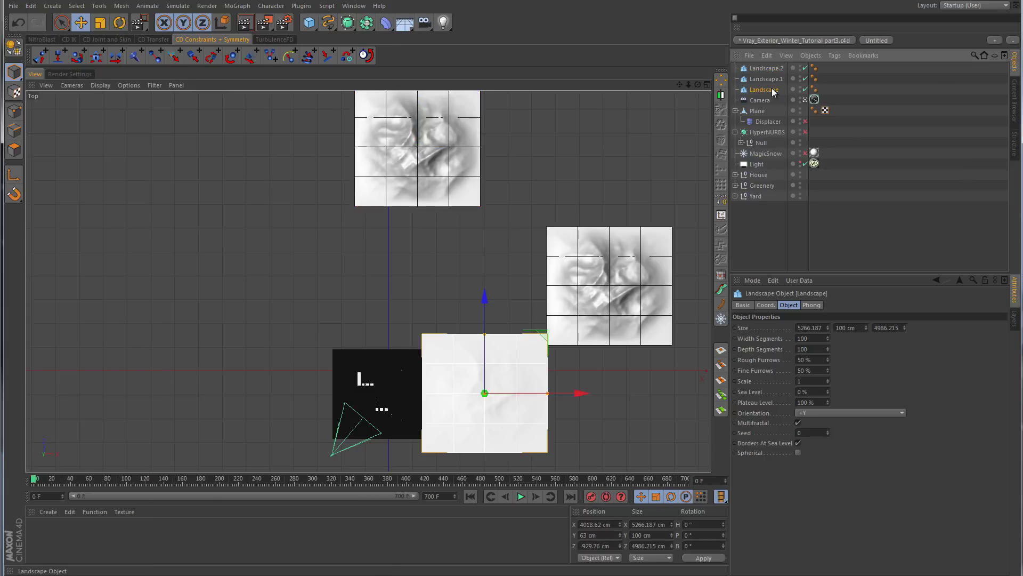
pyautogui.moveTo(772, 90)
pyautogui.keyDown('ctrl'); pyautogui.mouseDown()
pyautogui.moveTo(774, 102)
pyautogui.moveTo(779, 74)
pyautogui.mouseUp(); pyautogui.keyUp('ctrl')
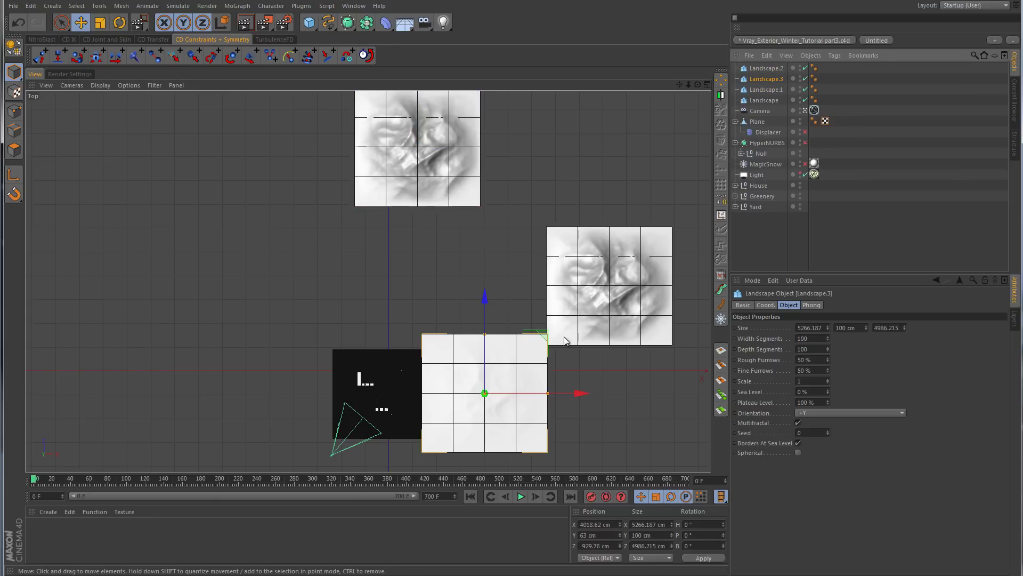
pyautogui.moveTo(540, 342); pyautogui.dragTo(448, 251)
pyautogui.scroll(10, 442, 256)
pyautogui.moveTo(498, 128); pyautogui.dragTo(475, 106)
pyautogui.scroll(-5, 544, 183)
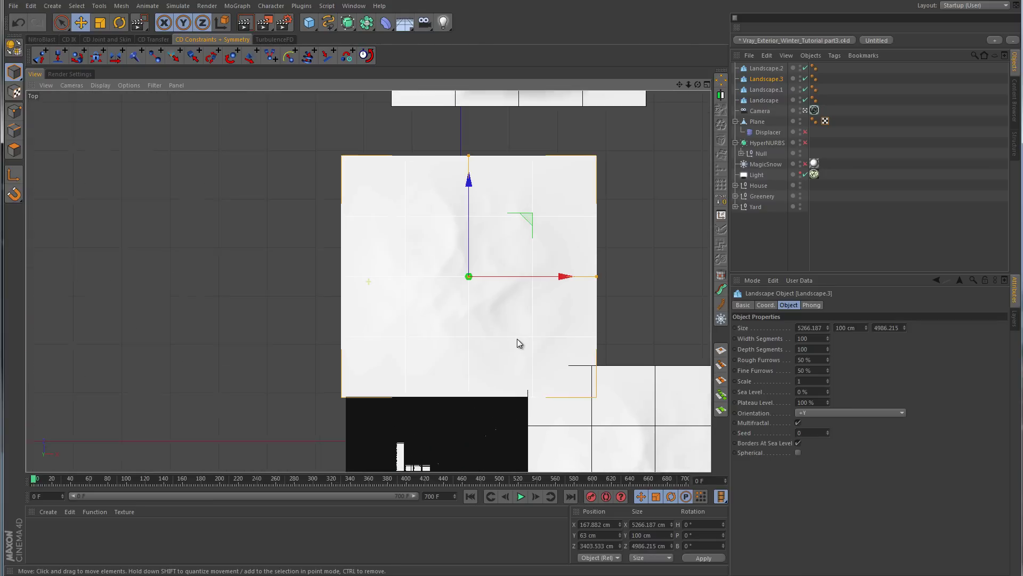
# Move the second mountain landscape up against the new flat landscape's far edge, at about X 1280, Z 8326 cm.
pyautogui.click(767, 68)
pyautogui.scroll(-3, 576, 192)
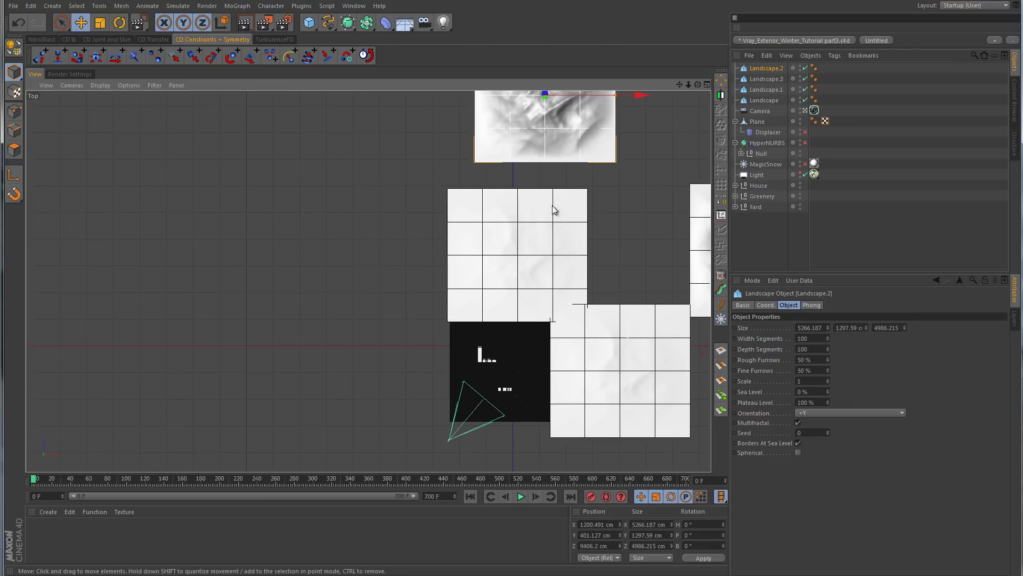
pyautogui.keyDown('alt'); pyautogui.moveTo(555, 209); pyautogui.dragTo(529, 263, button='middle'); pyautogui.keyUp('alt')
pyautogui.moveTo(546, 153); pyautogui.dragTo(549, 186)
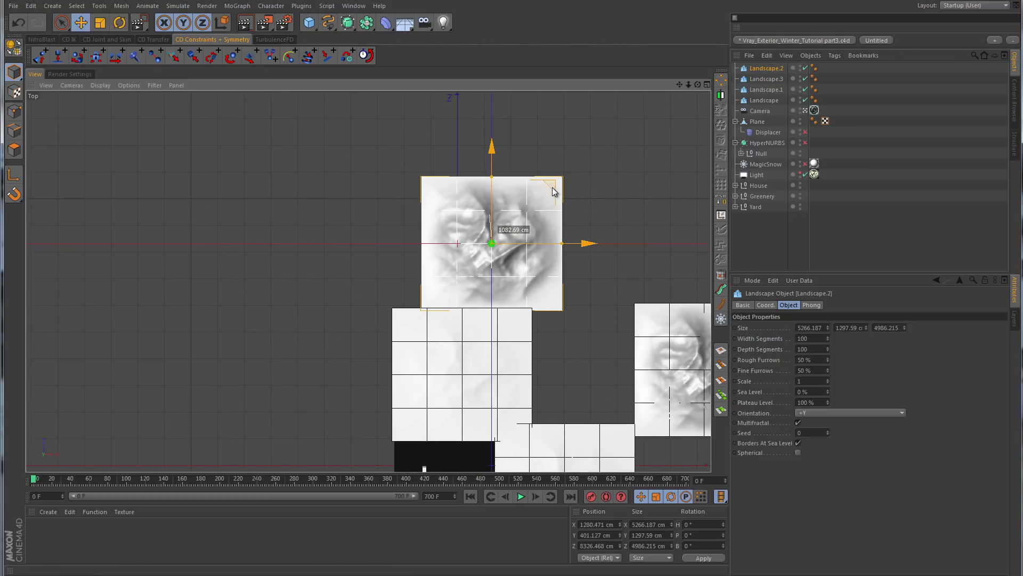
# Return to the camera's view and test-render the region around the bush beside the house to check the distant mountain.
pyautogui.middleClick(423, 189)
pyautogui.middleClick(307, 196)
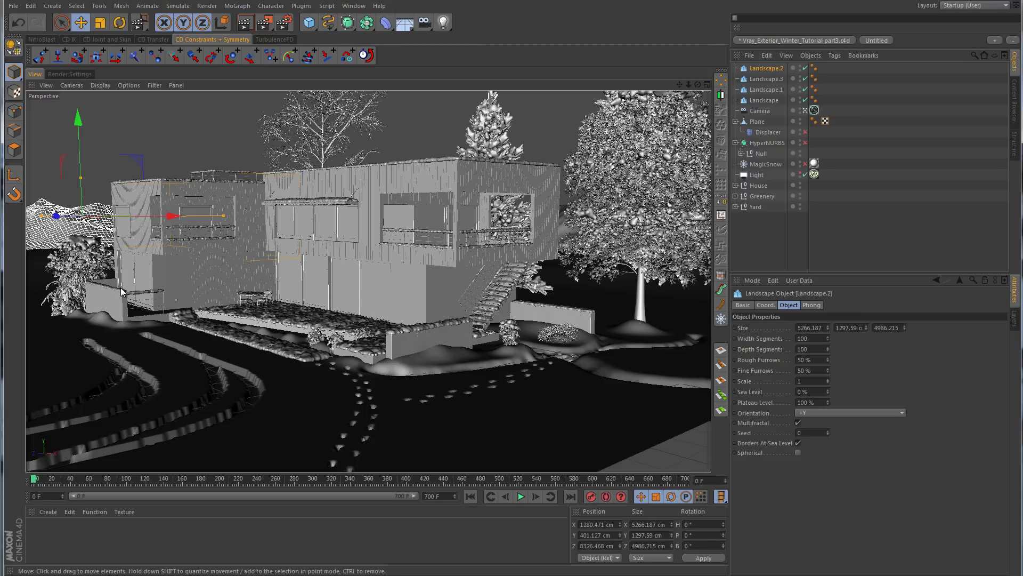
pyautogui.moveTo(265, 22); pyautogui.dragTo(307, 47)
pyautogui.moveTo(30, 124); pyautogui.dragTo(140, 336)
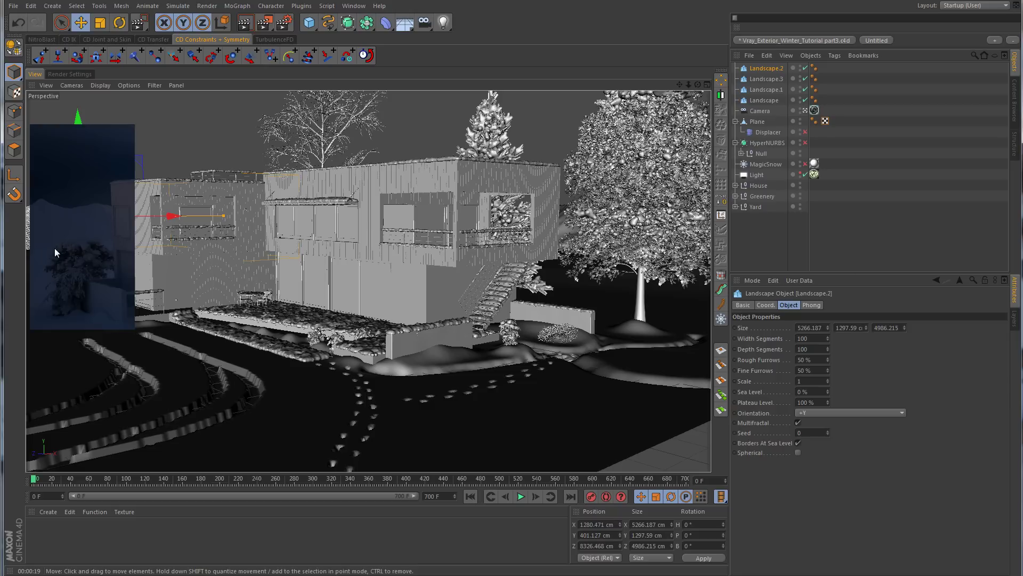
# Leave the camera and, in the right view, raise the second mountain landscape to about Y 653 cm so its base meets the ground line.
pyautogui.click(806, 110)
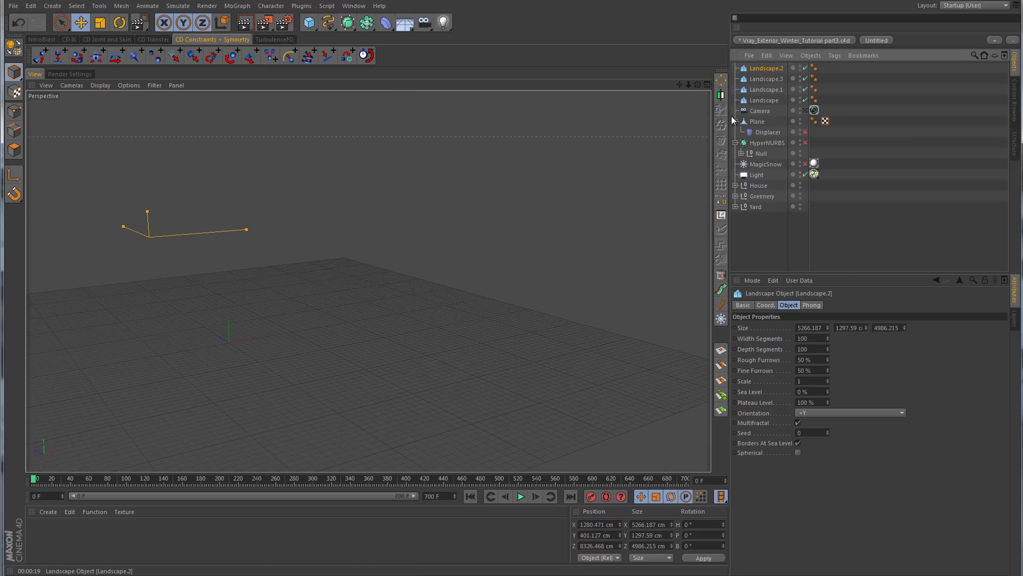
pyautogui.middleClick(494, 257)
pyautogui.middleClick(278, 380)
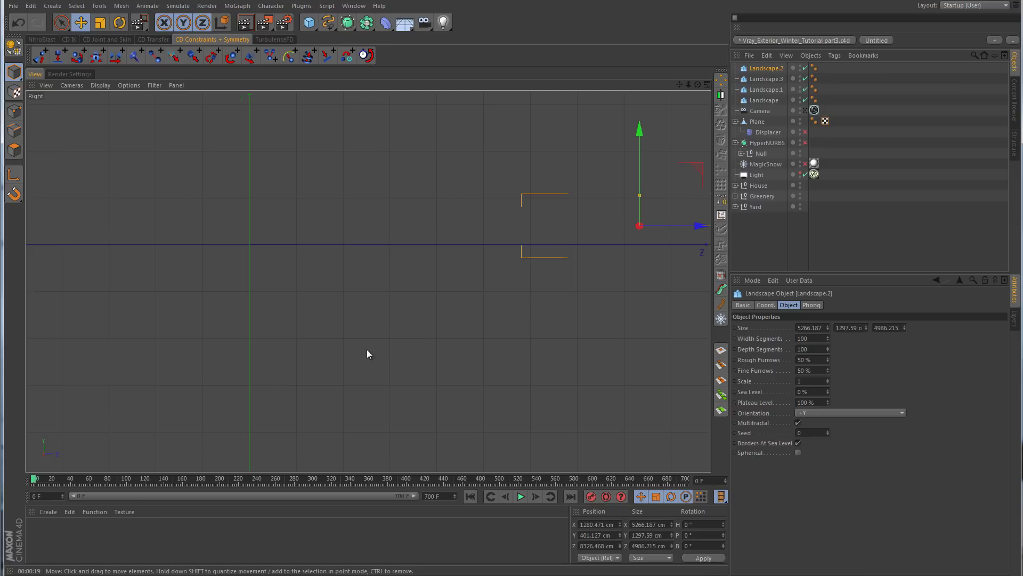
pyautogui.keyDown('alt'); pyautogui.moveTo(542, 283); pyautogui.dragTo(387, 330, button='middle'); pyautogui.keyUp('alt')
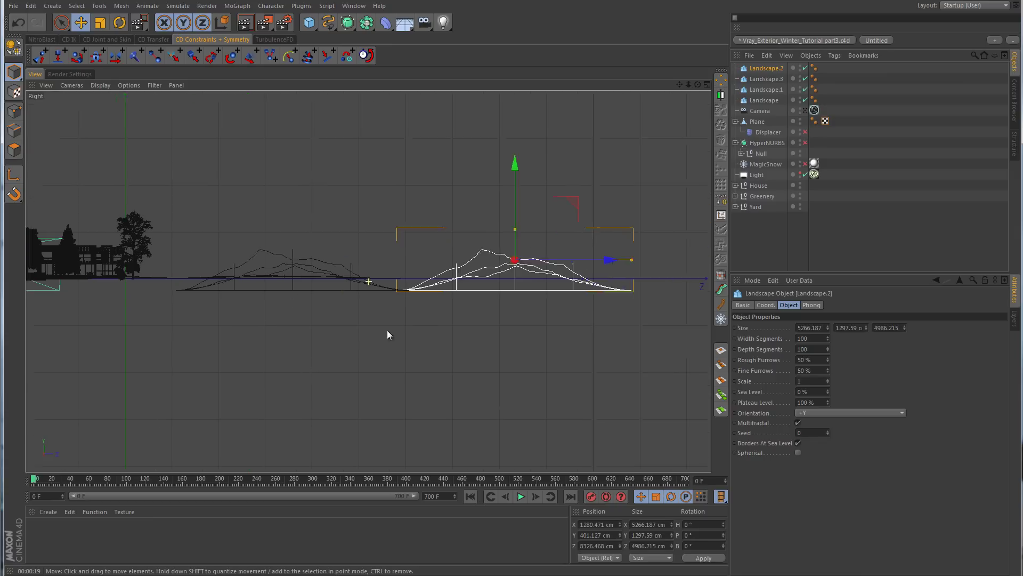
pyautogui.keyDown('alt'); pyautogui.moveTo(402, 326); pyautogui.dragTo(499, 311, button='right'); pyautogui.keyUp('alt')
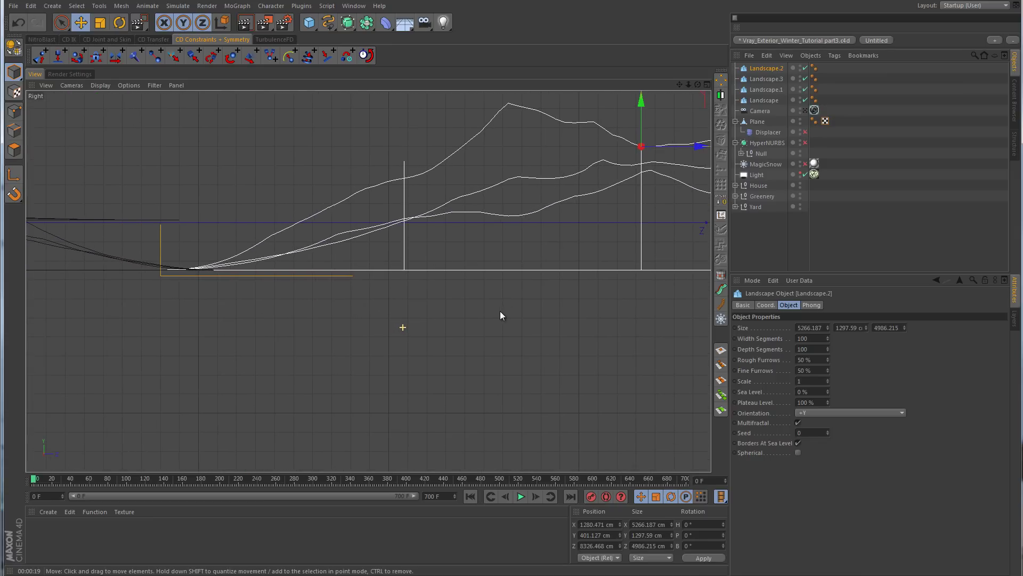
pyautogui.keyDown('alt'); pyautogui.moveTo(500, 311); pyautogui.dragTo(519, 334, button='middle'); pyautogui.keyUp('alt')
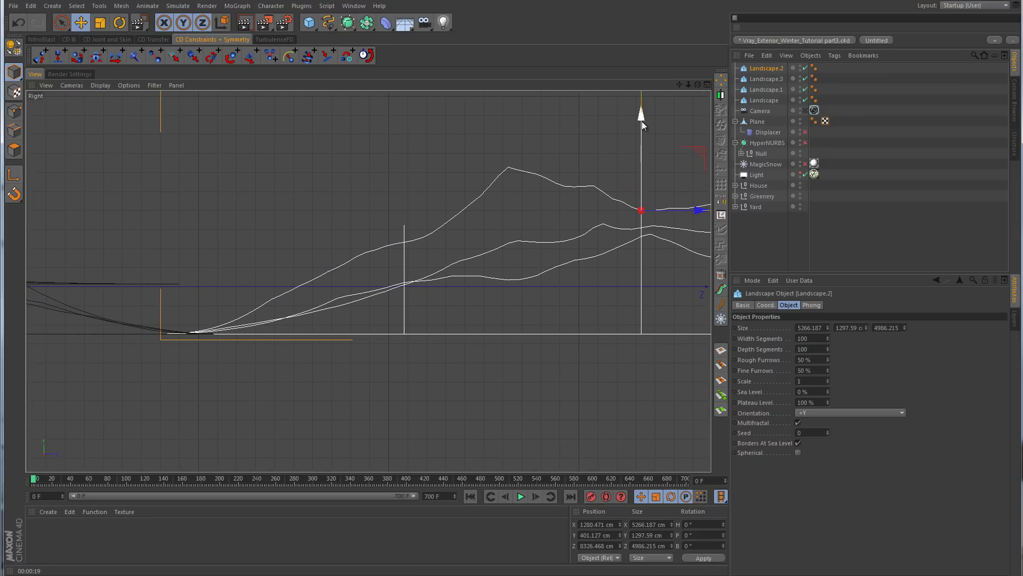
pyautogui.moveTo(642, 121); pyautogui.dragTo(513, 293)
# Return to the camera's view, test-render a small region below the raised mountain, and deselect the landscape.
pyautogui.middleClick(480, 225)
pyautogui.middleClick(282, 226)
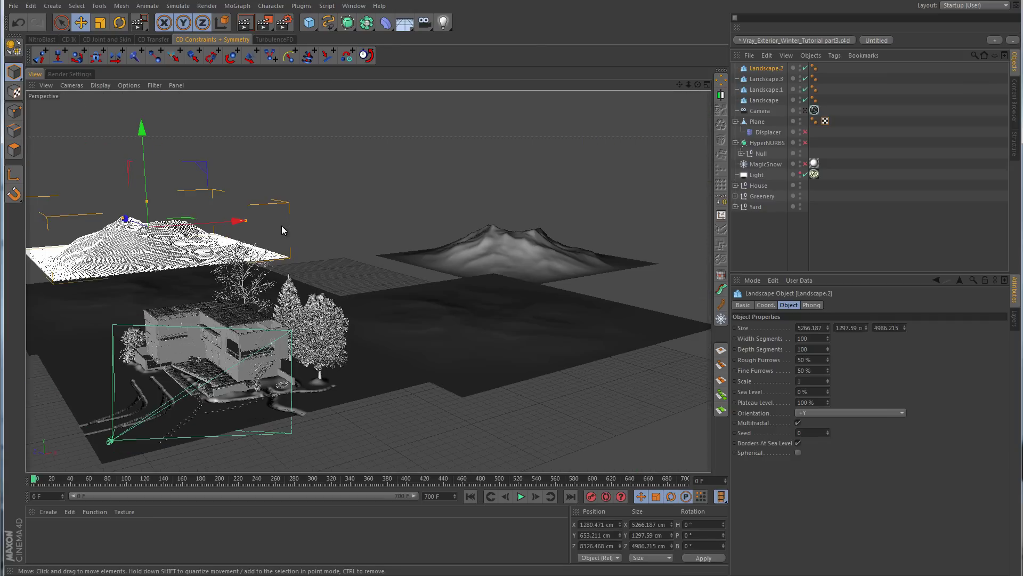
pyautogui.click(807, 111)
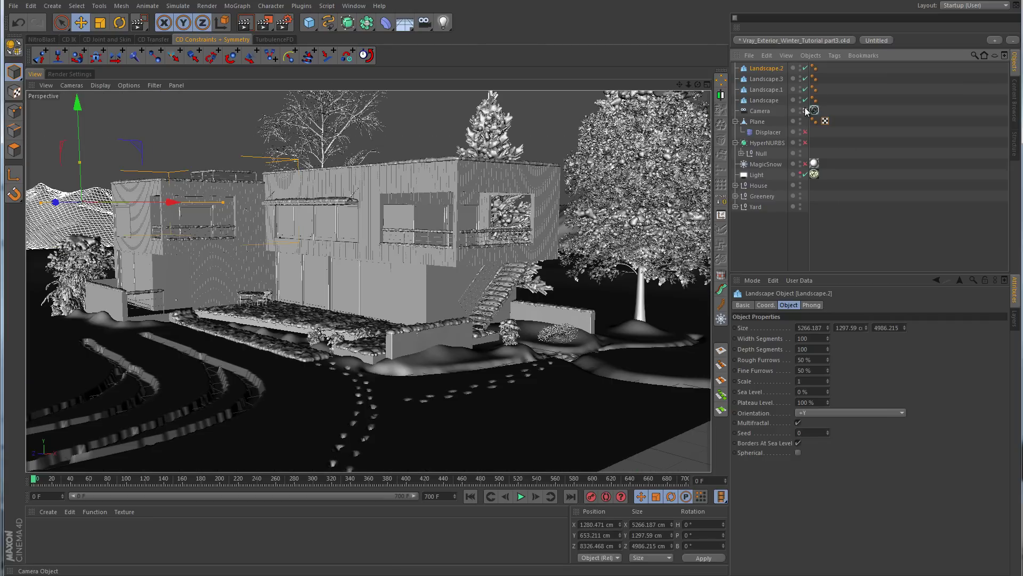
pyautogui.click(256, 27)
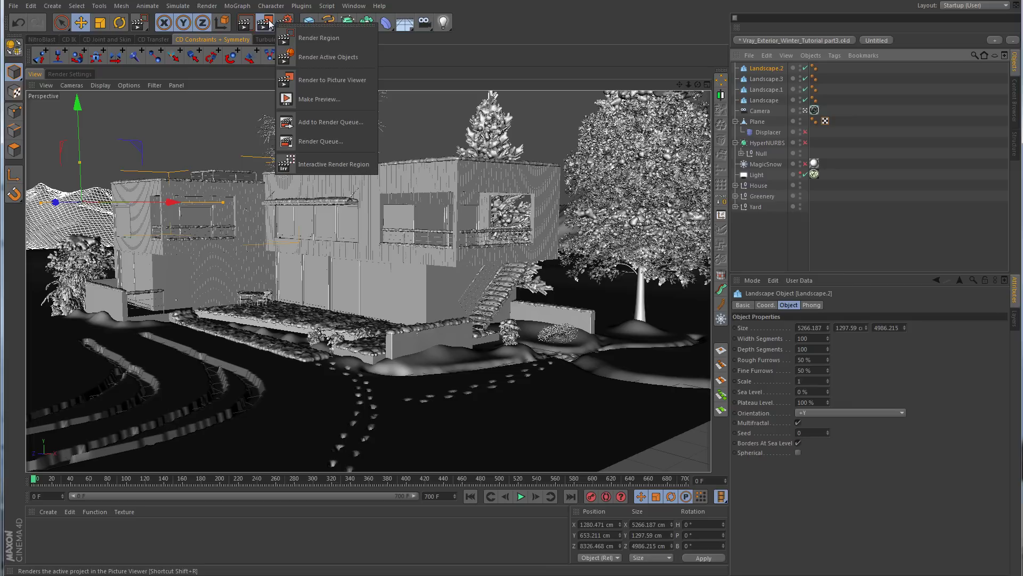
pyautogui.moveTo(32, 212); pyautogui.dragTo(69, 293)
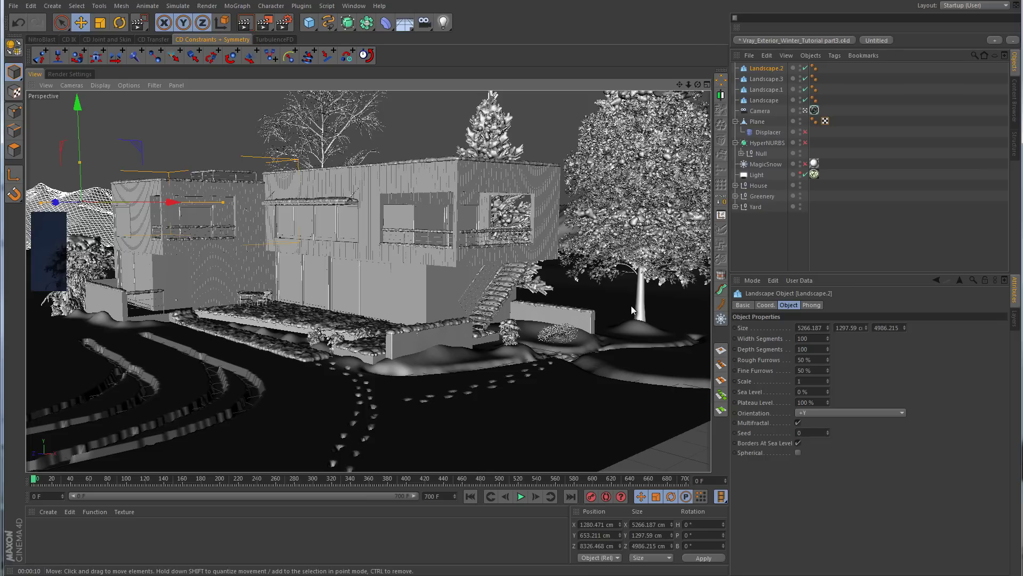
pyautogui.click(933, 231)
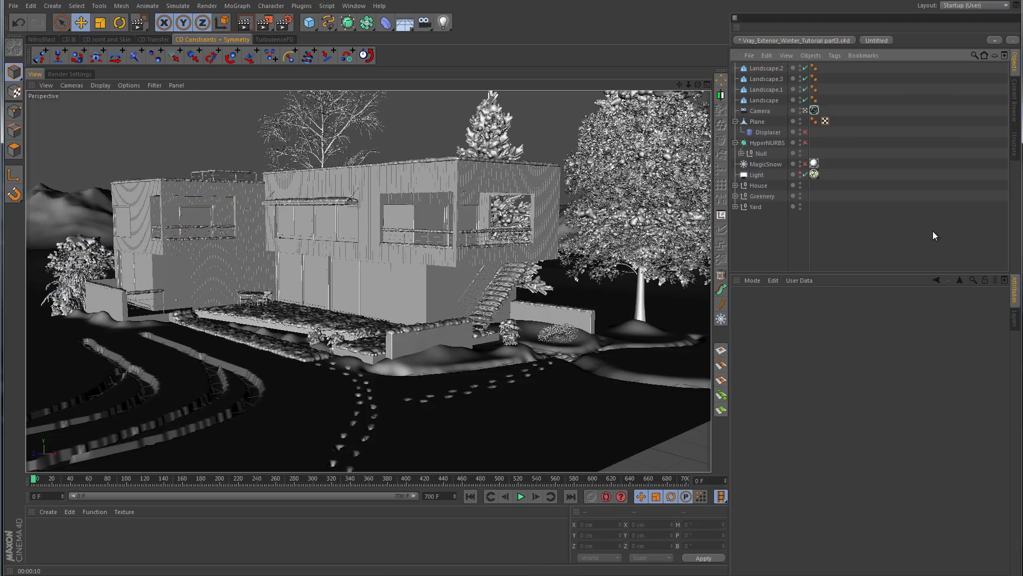